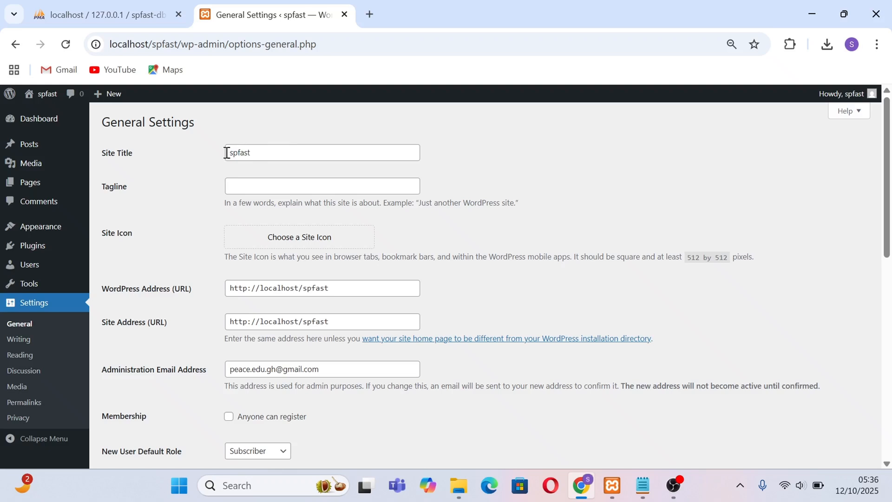
# - Allow anyone to register as a member in the site's general settings and save the changes
pyautogui.click(254, 150)
pyautogui.doubleClick(235, 149)
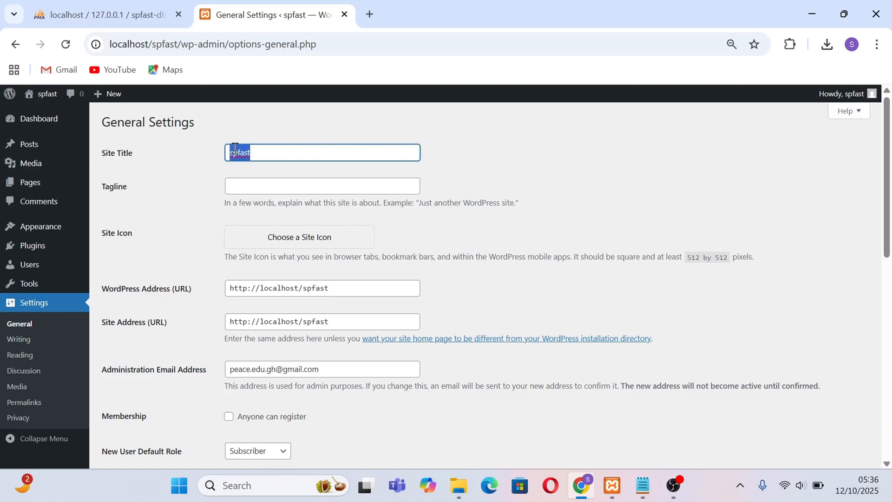
pyautogui.click(311, 132)
pyautogui.scroll(-2, 346, 232)
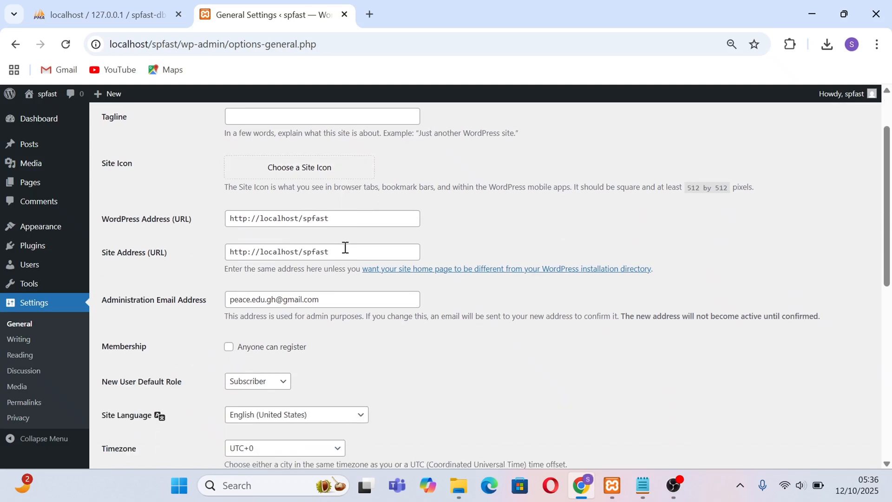
pyautogui.scroll(-1, 345, 247)
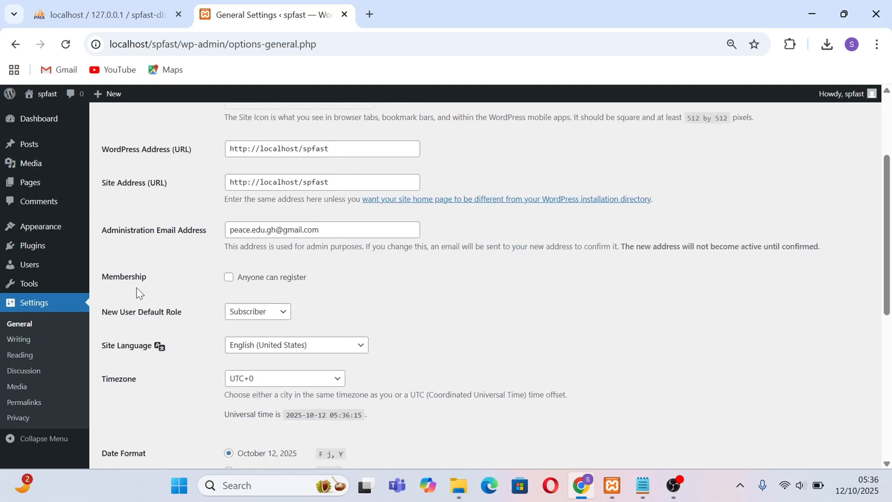
pyautogui.click(228, 278)
pyautogui.scroll(-7, 377, 294)
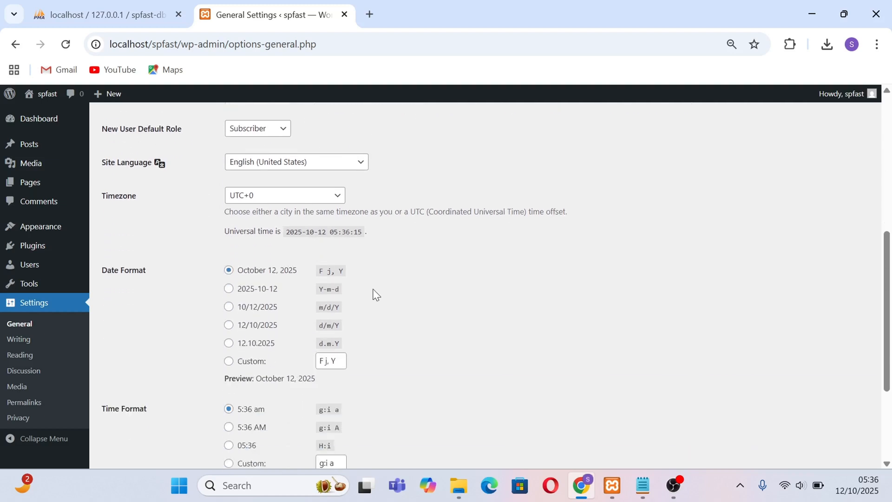
pyautogui.click(130, 413)
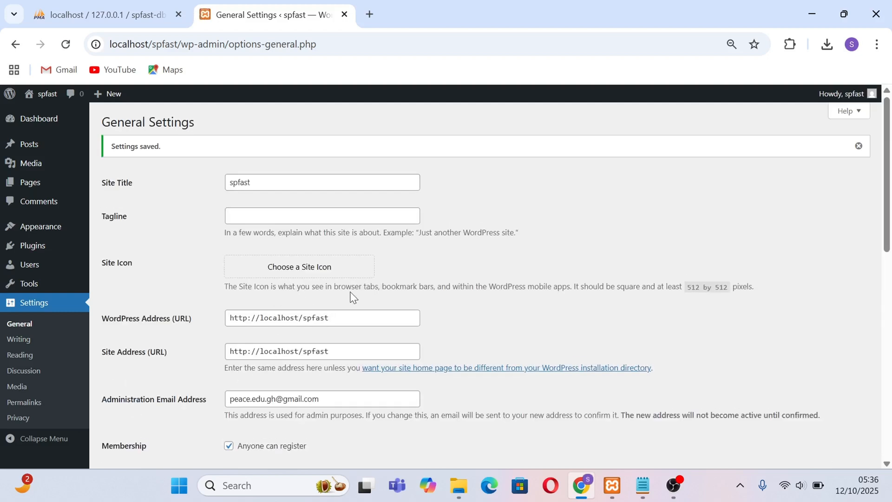
# - Set the site's permalink structure to Post name and save the changes
pyautogui.scroll(-4, 363, 290)
pyautogui.scroll(-4, 230, 340)
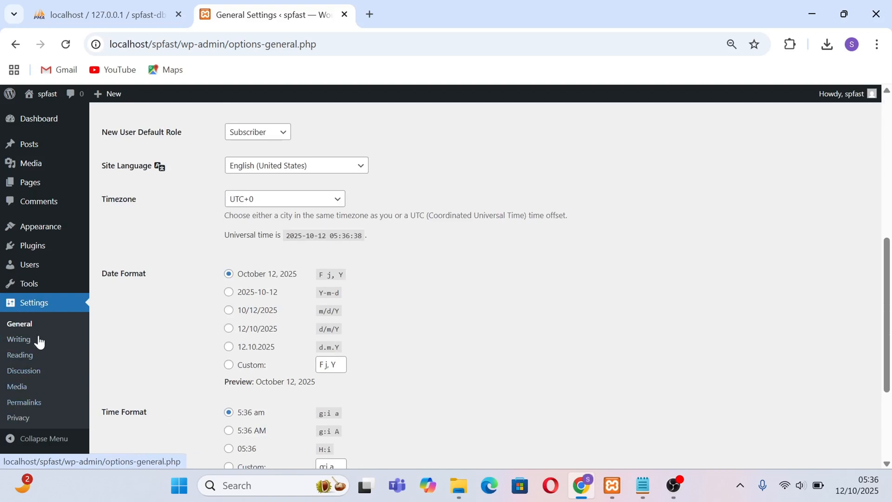
pyautogui.click(27, 407)
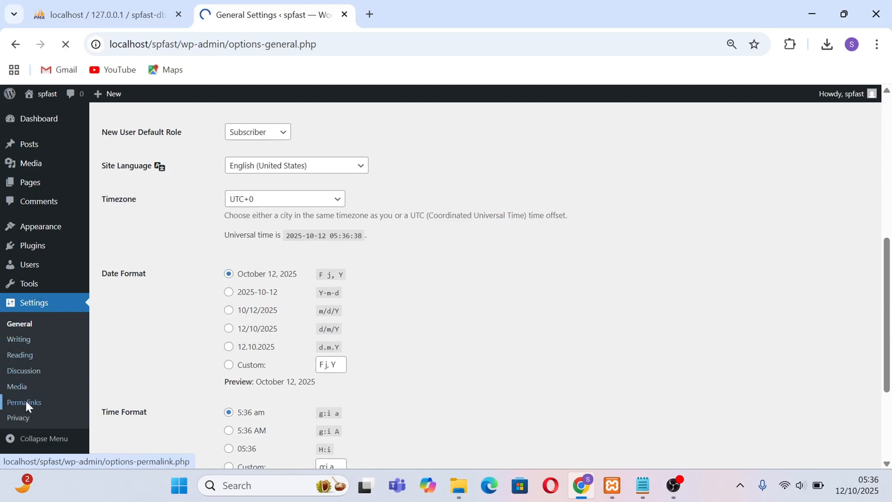
pyautogui.scroll(-3, 185, 296)
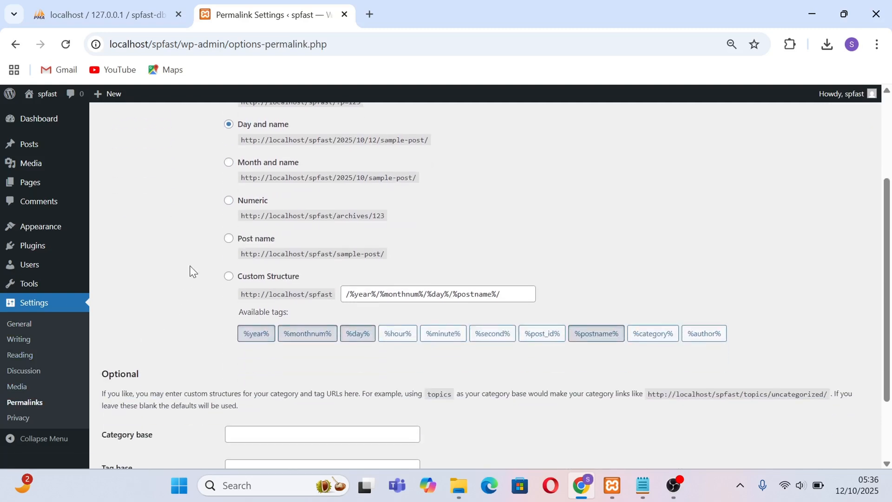
pyautogui.scroll(1, 241, 241)
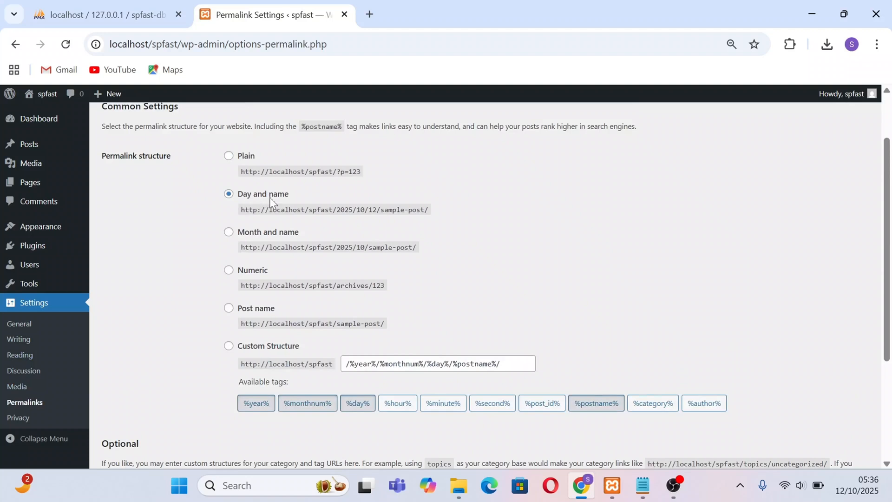
pyautogui.click(228, 308)
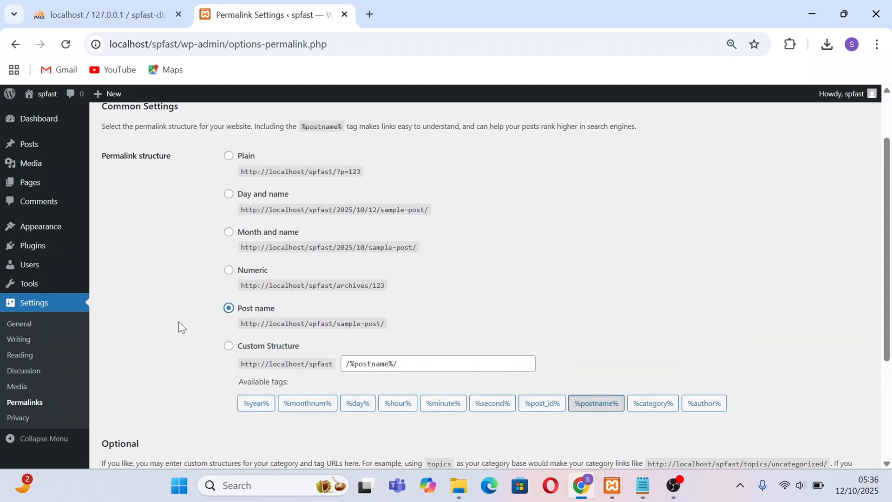
pyautogui.scroll(-3, 179, 325)
pyautogui.click(120, 414)
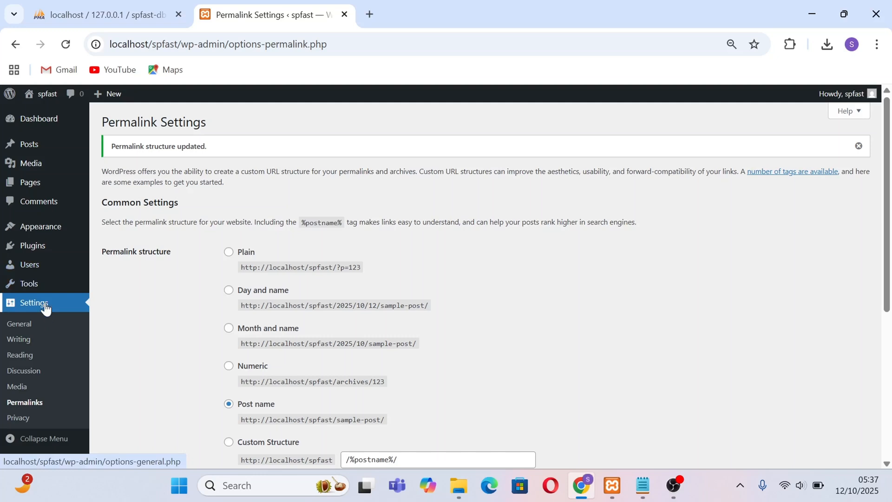
# - Open the form for uploading a new theme as a .zip file
pyautogui.moveTo(45, 296)
pyautogui.scroll(-2, 40, 339)
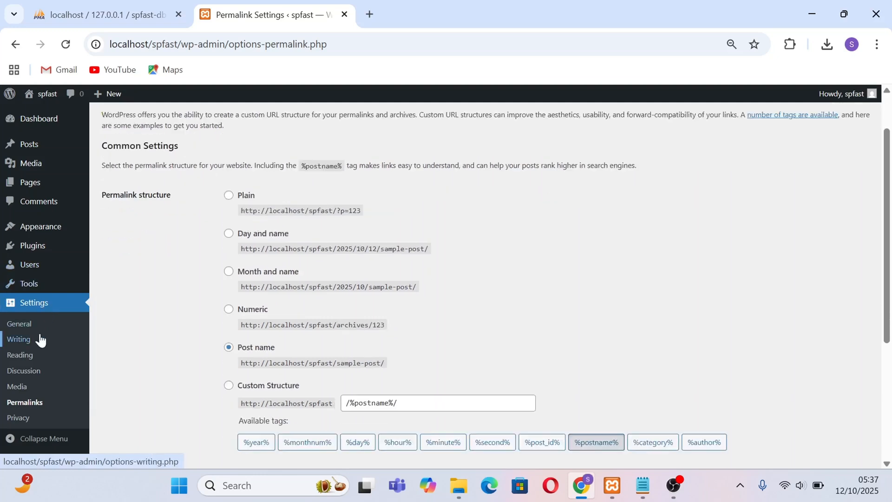
pyautogui.scroll(2, 40, 339)
pyautogui.moveTo(34, 225)
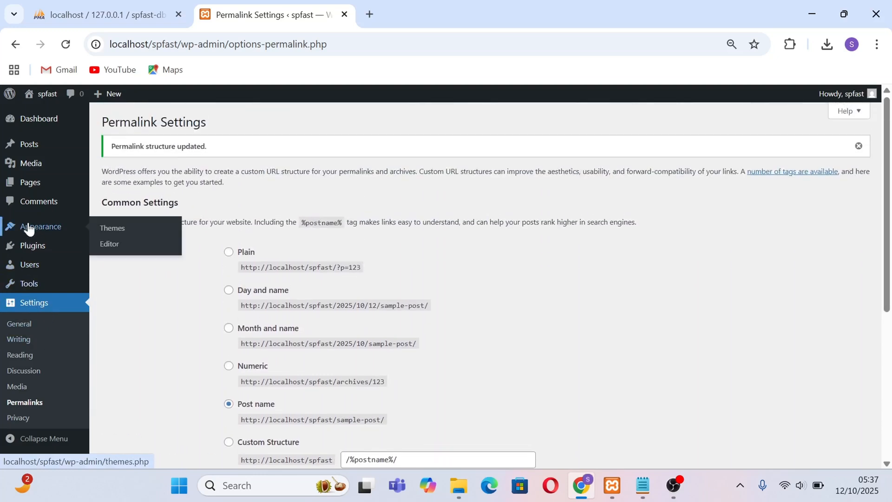
pyautogui.click(116, 236)
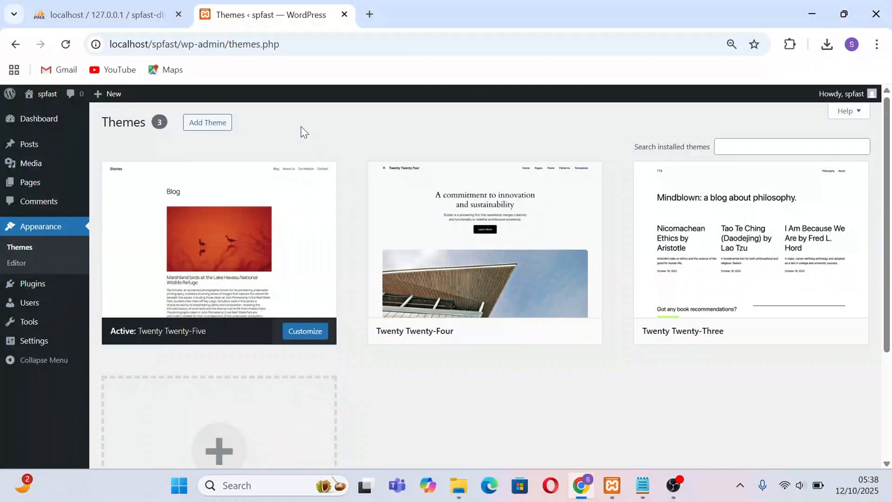
pyautogui.click(215, 127)
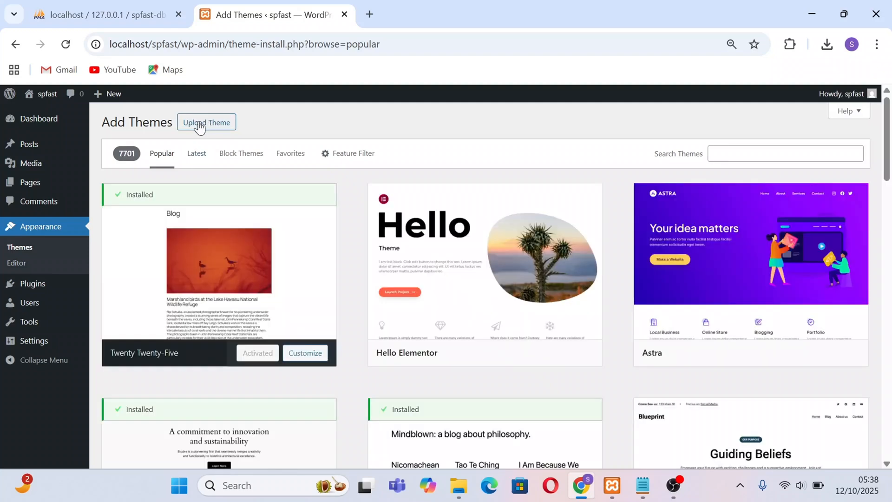
pyautogui.click(199, 125)
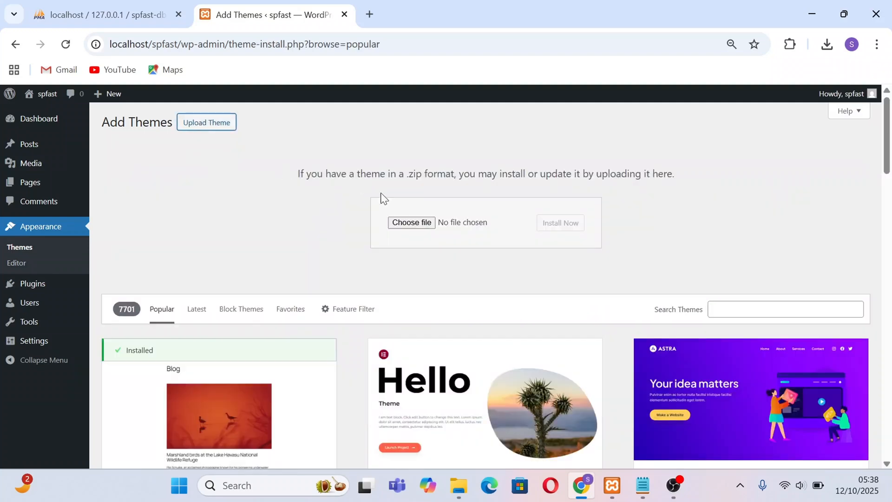
# - Choose the woostify.2.4.2 archive from the TUTORIALS folder in Downloads as the theme file to upload
pyautogui.click(408, 224)
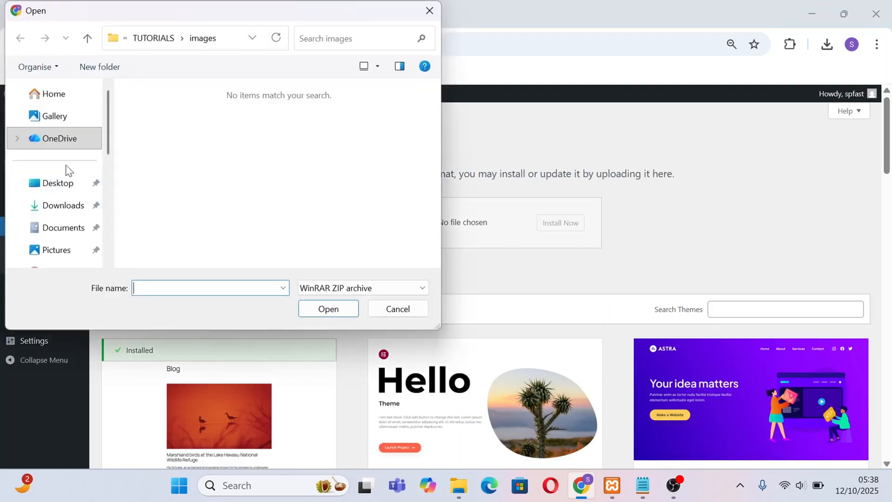
pyautogui.click(63, 205)
pyautogui.click(196, 133)
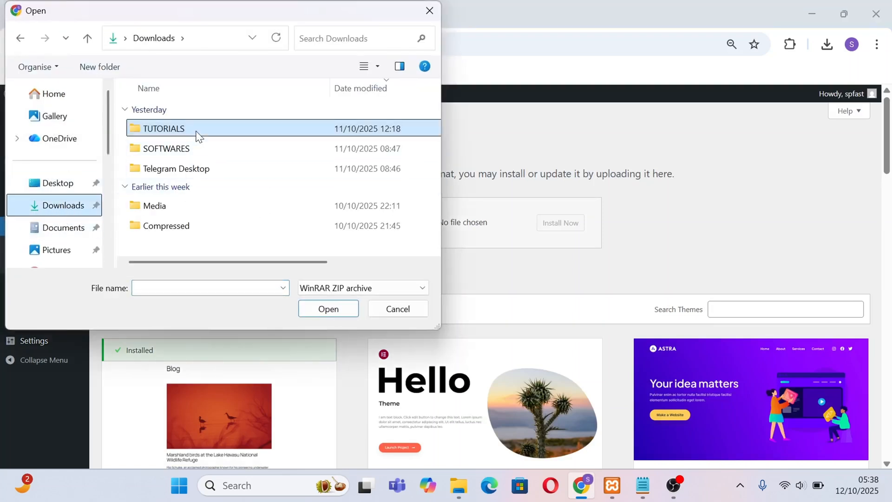
pyautogui.doubleClick(199, 134)
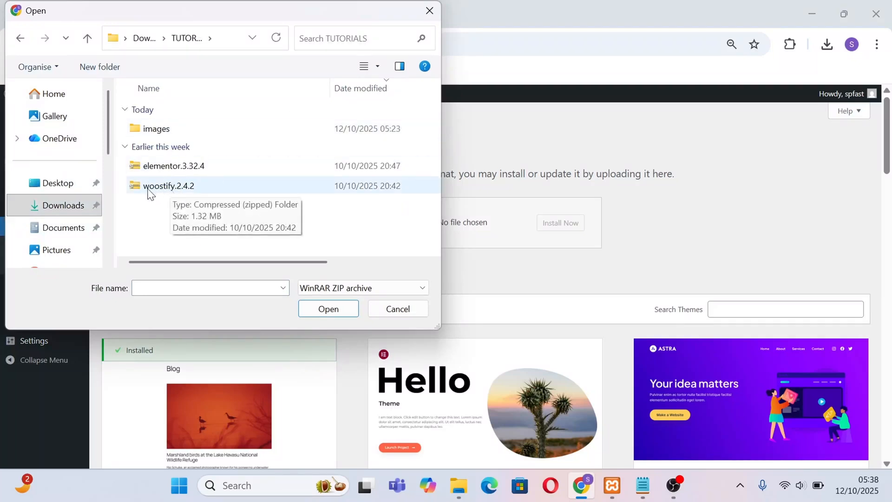
pyautogui.click(180, 193)
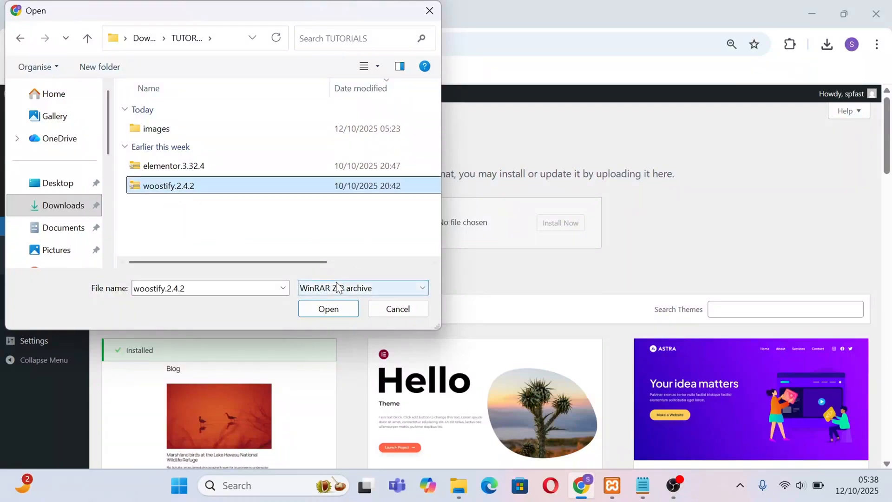
pyautogui.click(329, 310)
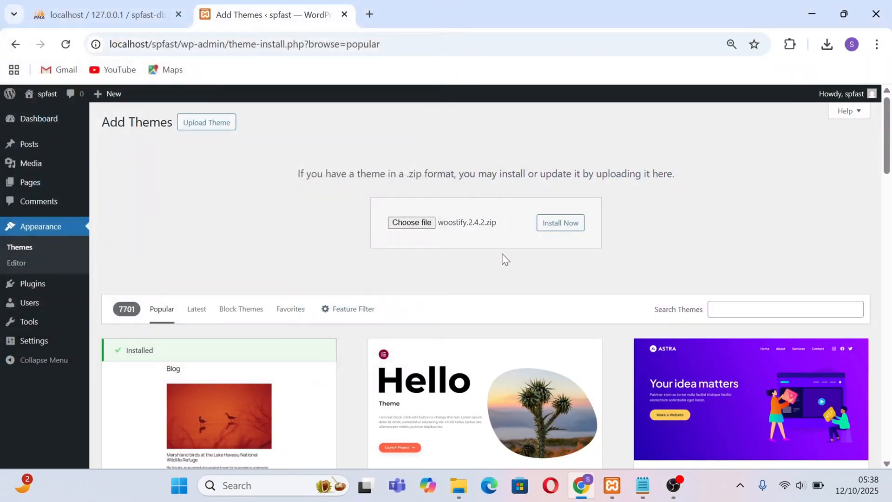
# - Install and activate the uploaded Woostify theme, and dismiss the notices on the themes page
pyautogui.click(568, 223)
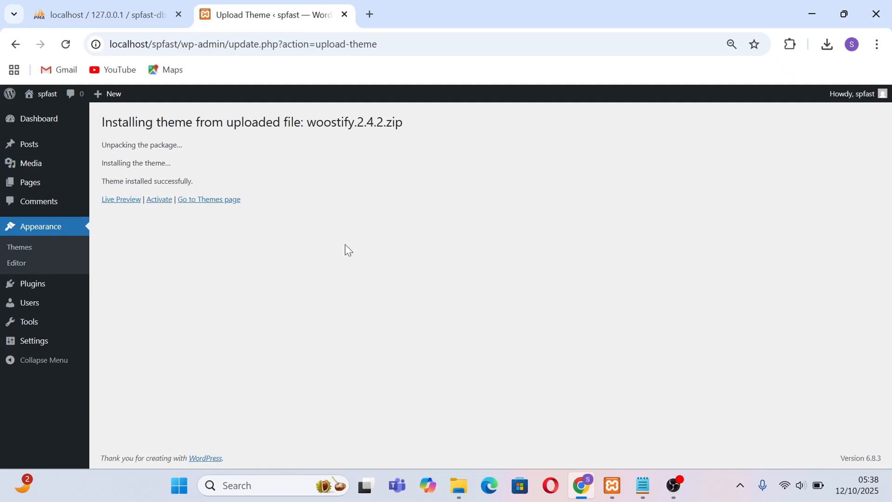
pyautogui.click(159, 200)
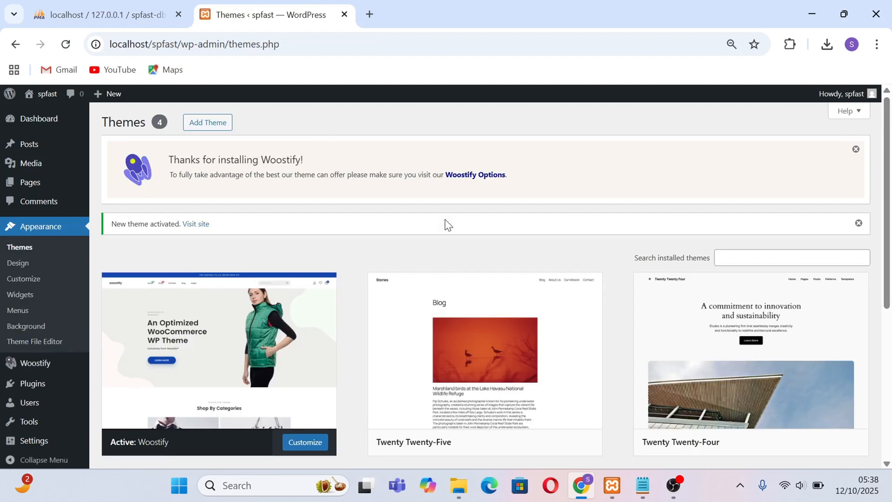
pyautogui.click(856, 151)
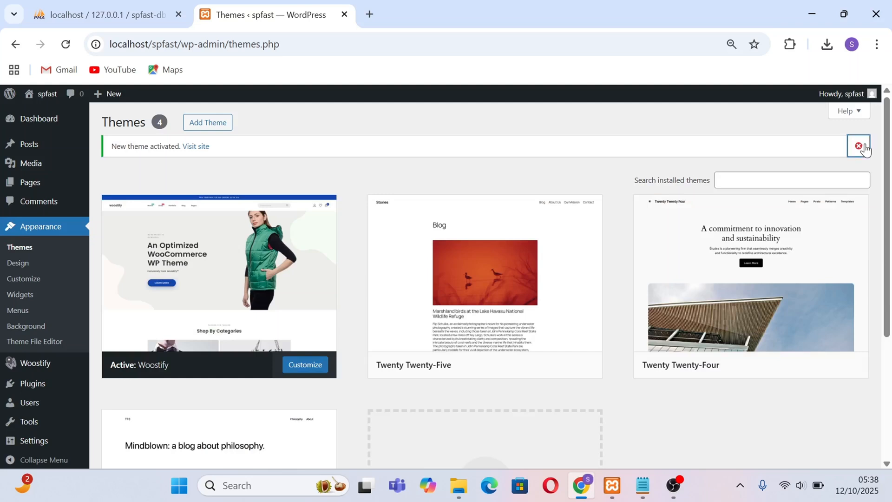
pyautogui.click(864, 149)
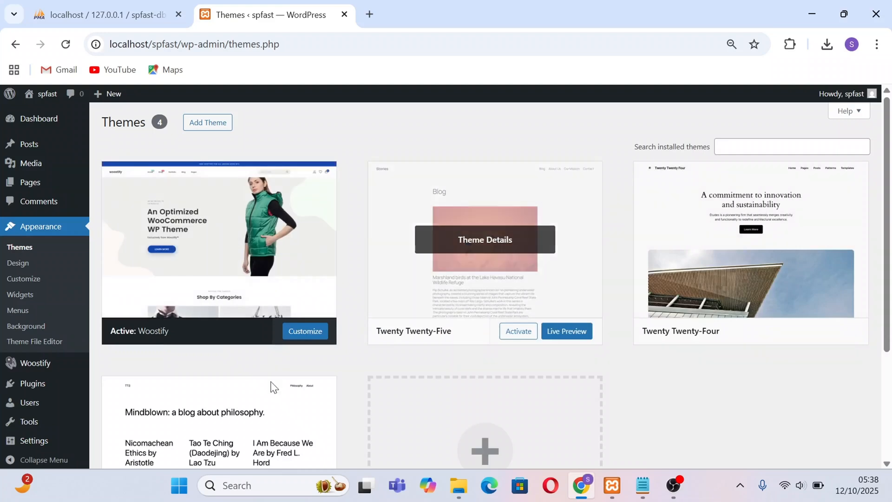
# - Delete the unused Twenty Twenty-Three theme from the installed themes
pyautogui.scroll(-1, 238, 383)
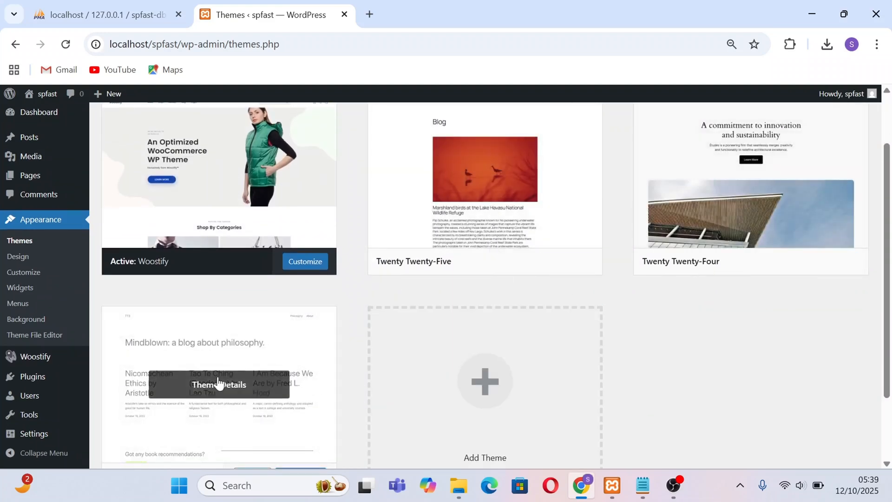
pyautogui.scroll(-1, 259, 365)
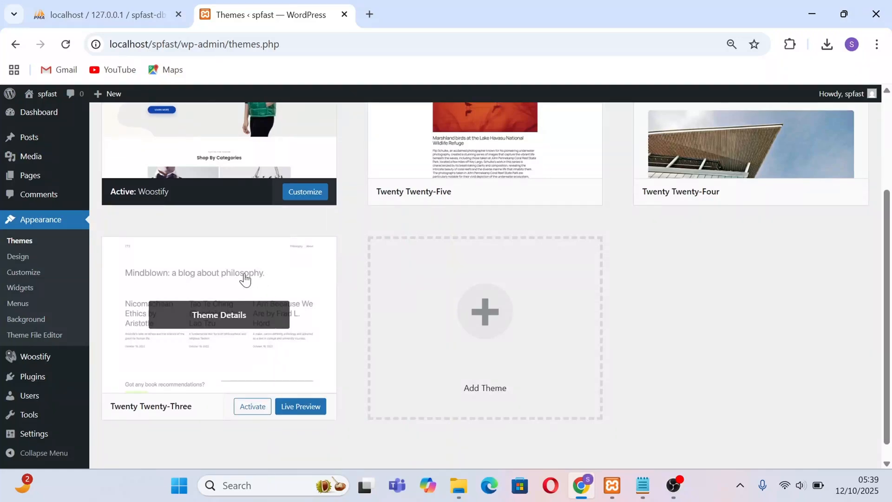
pyautogui.click(245, 277)
pyautogui.scroll(-1, 488, 335)
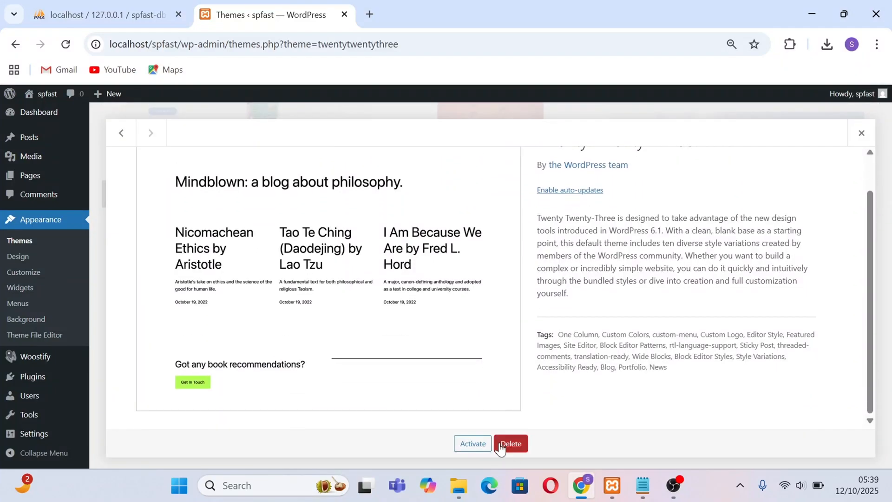
pyautogui.click(516, 443)
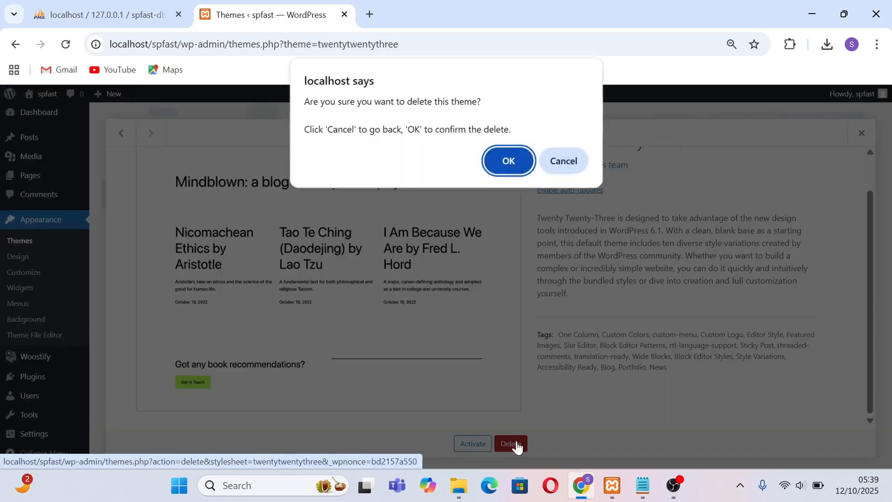
pyautogui.press('Return')
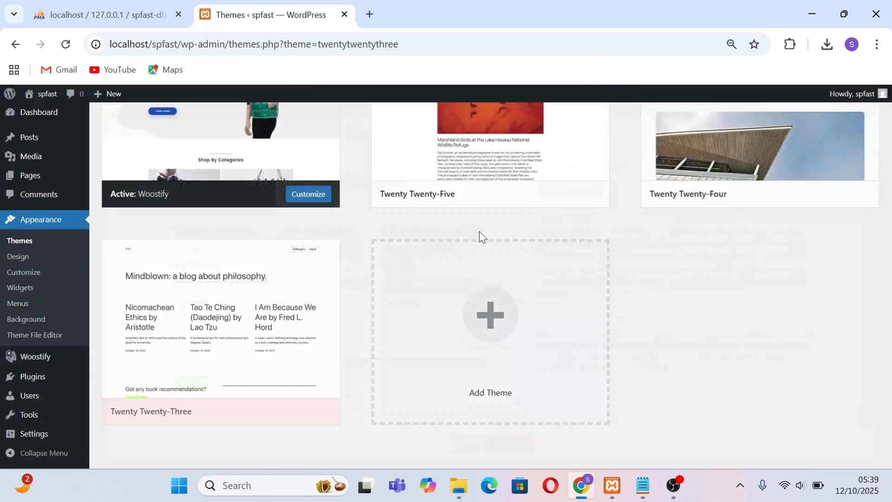
# - Delete the unused Twenty Twenty-Four theme from the installed themes
pyautogui.click(700, 151)
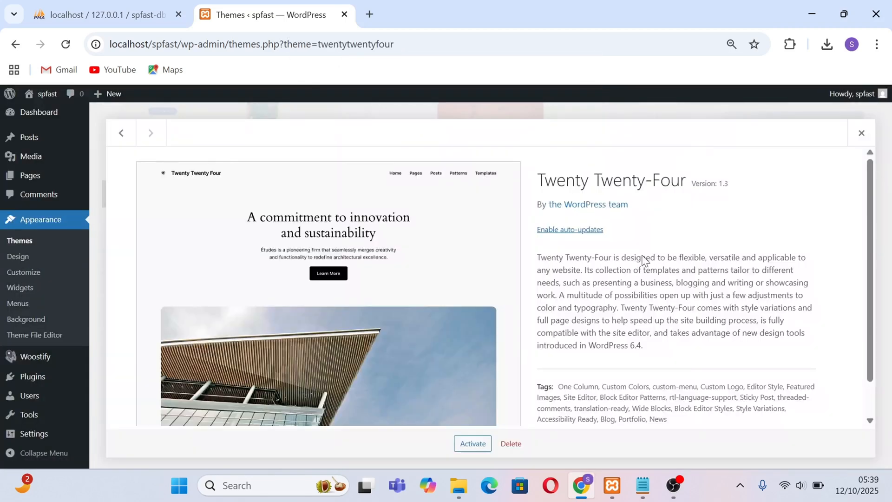
pyautogui.scroll(-1, 557, 335)
pyautogui.click(511, 443)
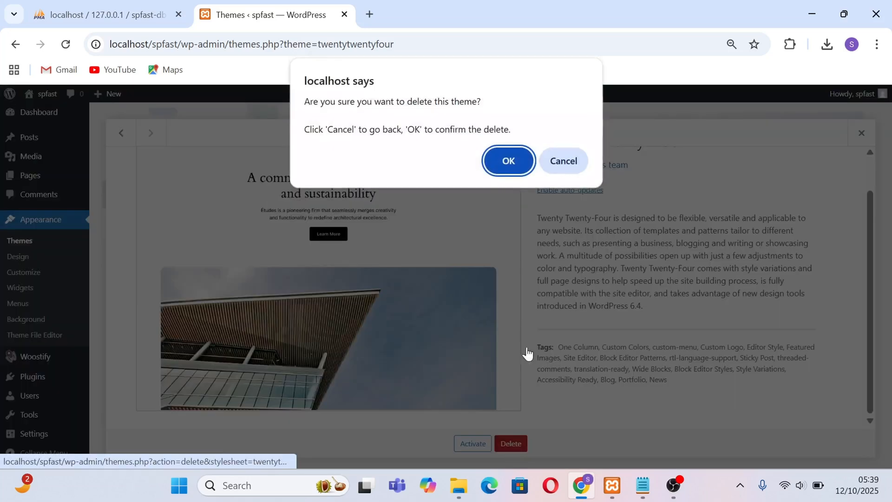
pyautogui.click(499, 158)
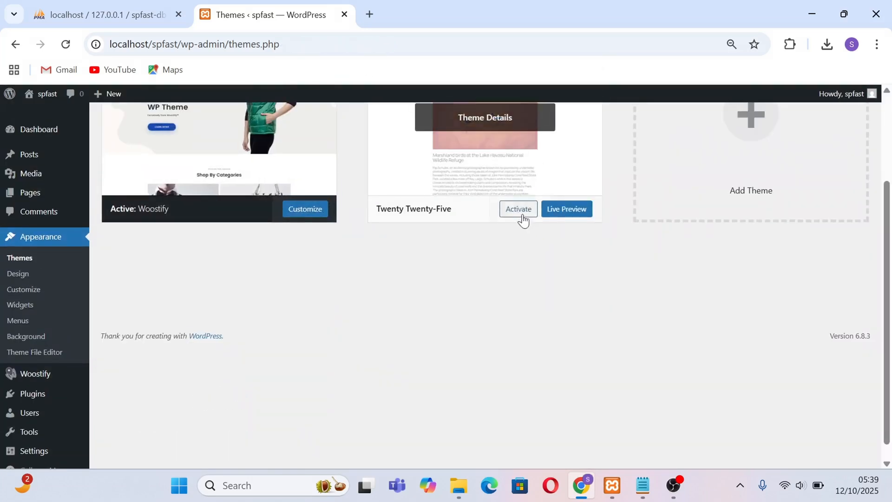
# - Delete the unused Twenty Twenty-Five theme from the installed themes
pyautogui.click(552, 194)
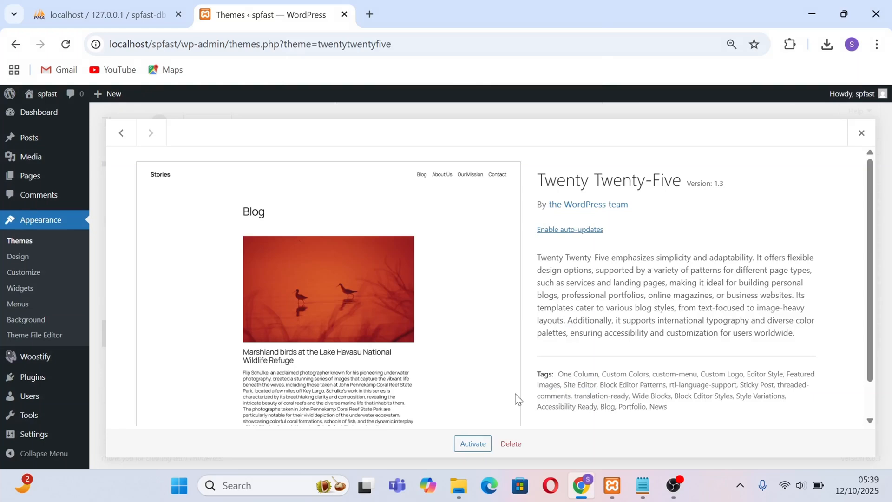
pyautogui.click(511, 444)
pyautogui.click(510, 167)
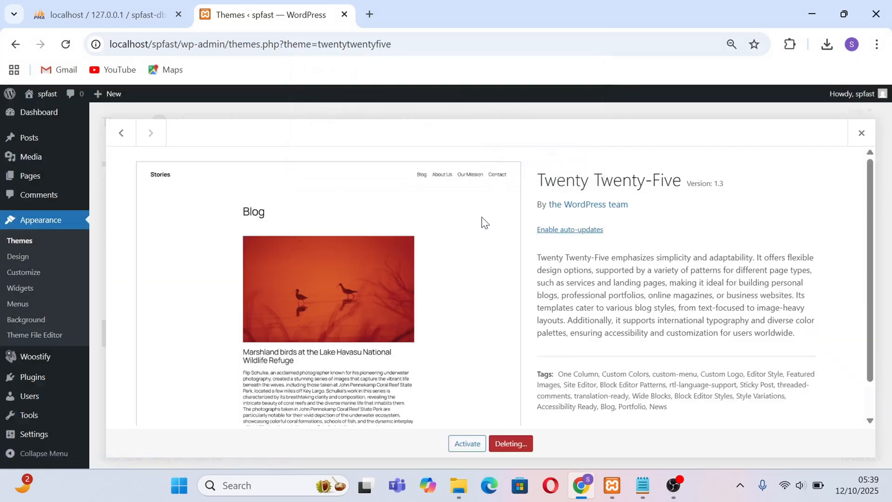
# - View the site's front page with the Woostify theme active, then return to the admin dashboard
pyautogui.scroll(2, 385, 265)
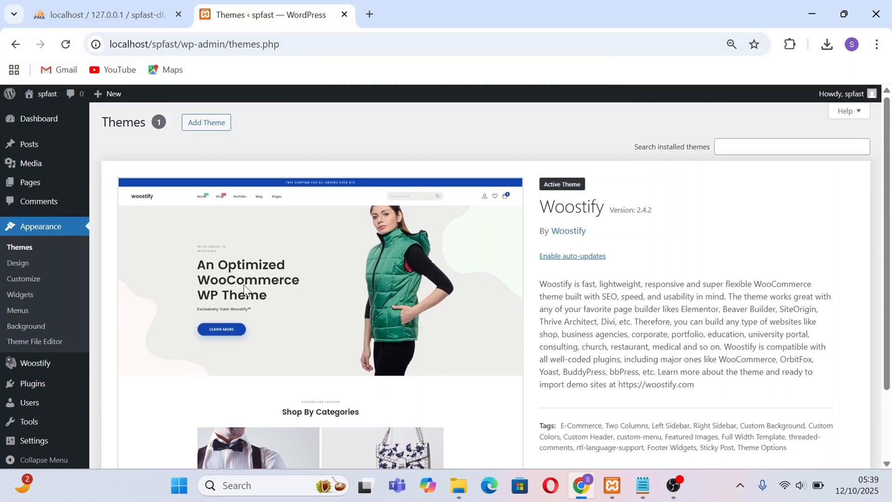
pyautogui.moveTo(49, 97)
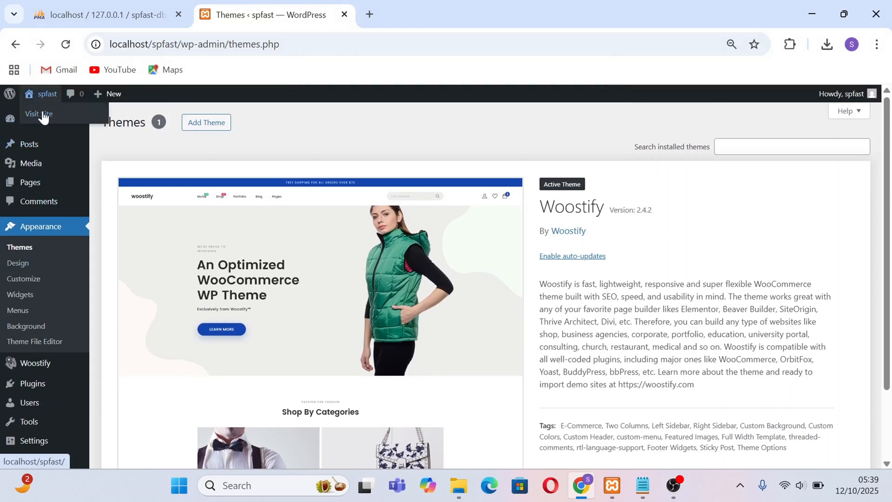
pyautogui.click(42, 115)
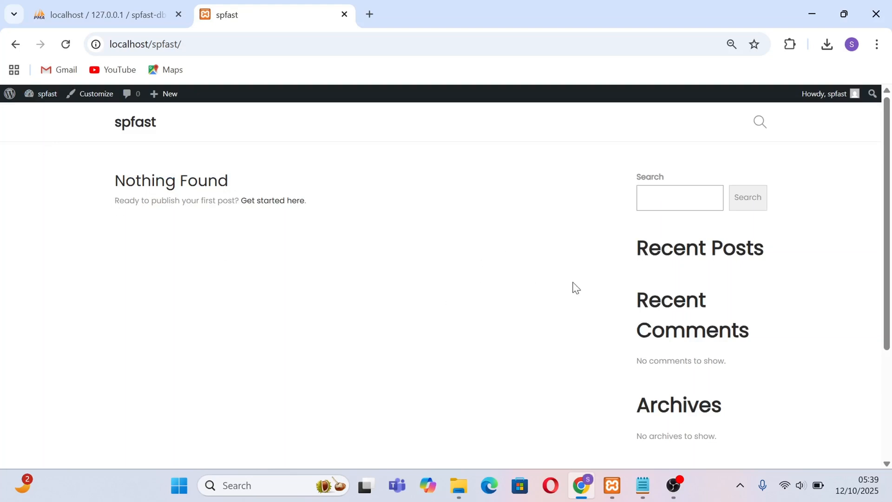
pyautogui.scroll(-2, 641, 349)
pyautogui.scroll(2, 641, 355)
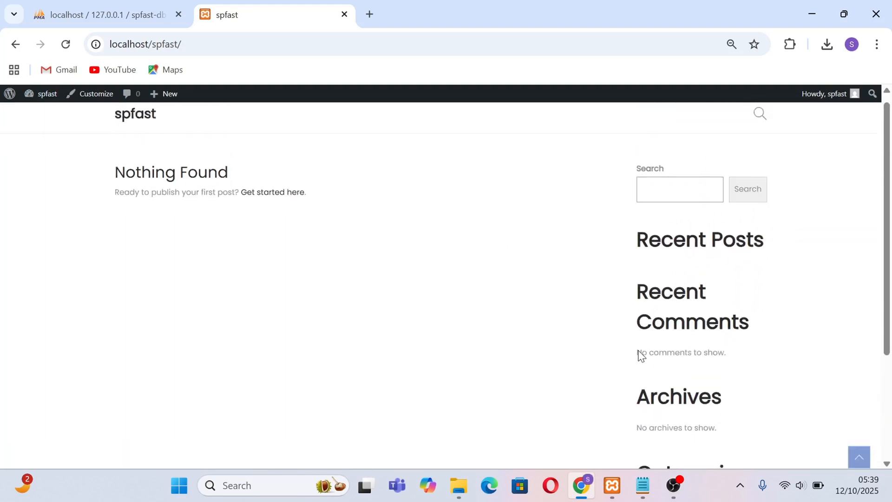
pyautogui.moveTo(48, 95)
pyautogui.click(43, 116)
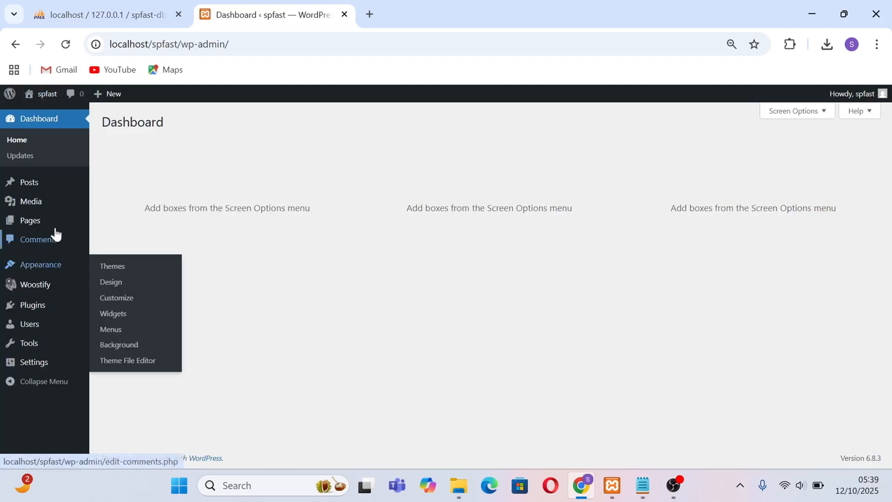
# - Choose elementor.3.32.4.zip from the TUTORIALS folder as the plugin file to upload
pyautogui.moveTo(34, 310)
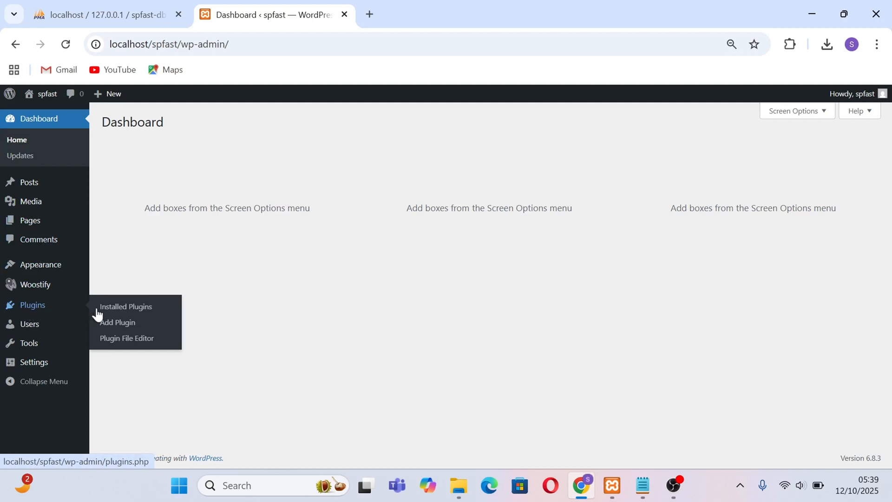
pyautogui.click(121, 327)
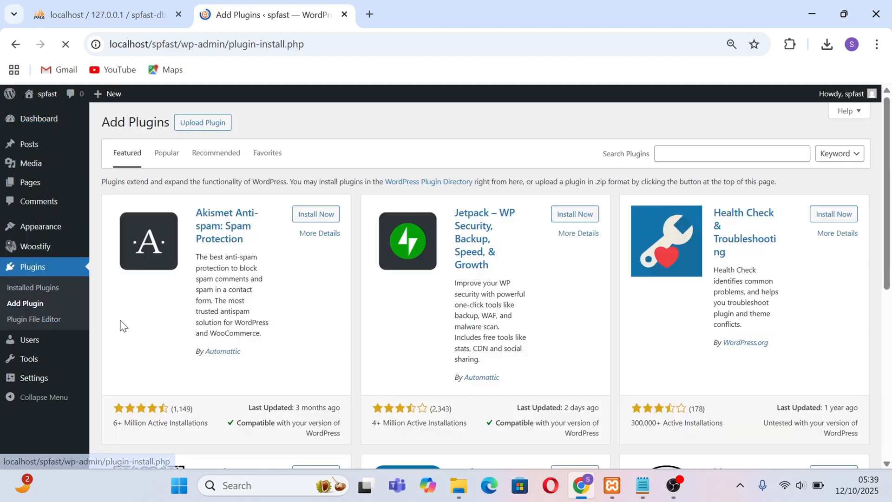
pyautogui.click(205, 132)
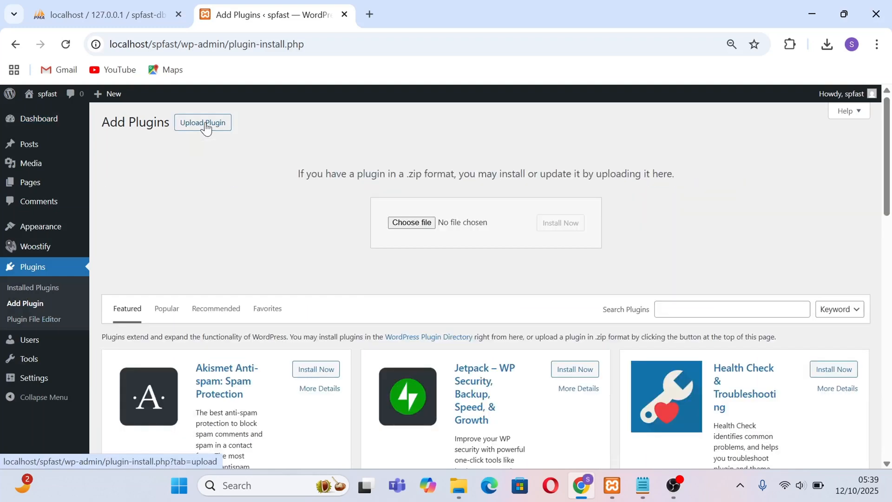
pyautogui.click(412, 223)
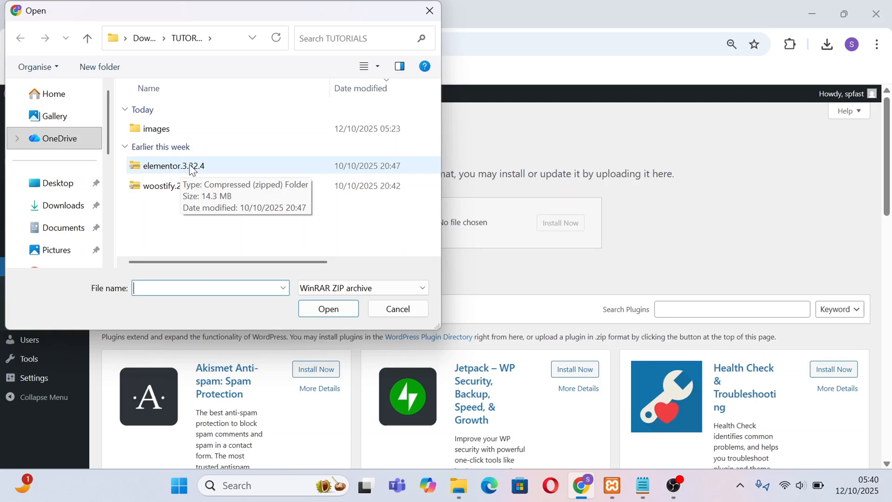
pyautogui.click(171, 168)
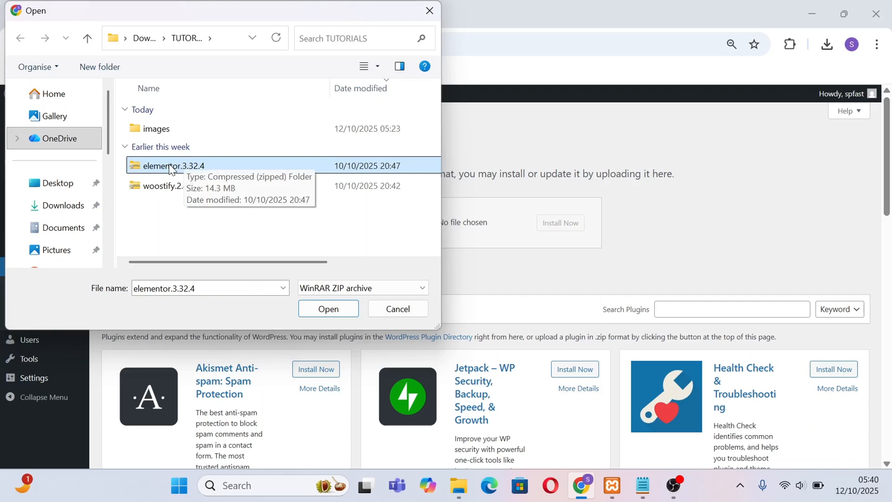
pyautogui.click(326, 310)
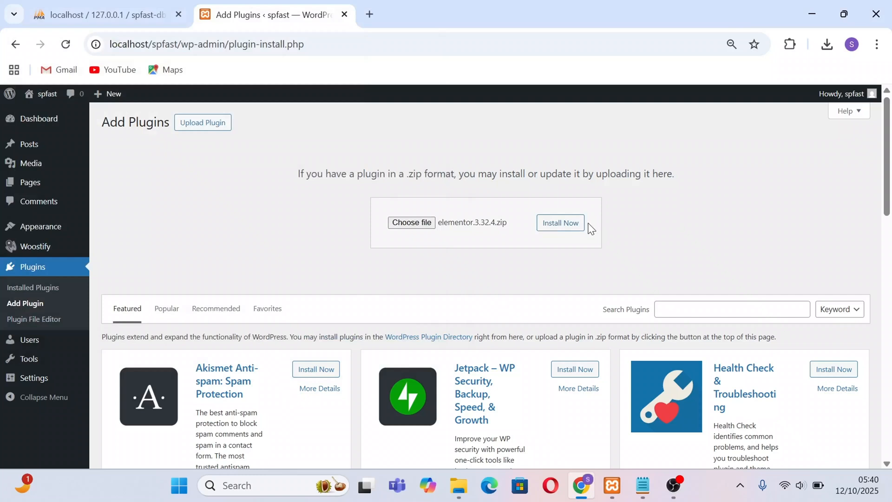
# - Install and activate the uploaded Elementor plugin, and close its onboarding setup
pyautogui.click(561, 228)
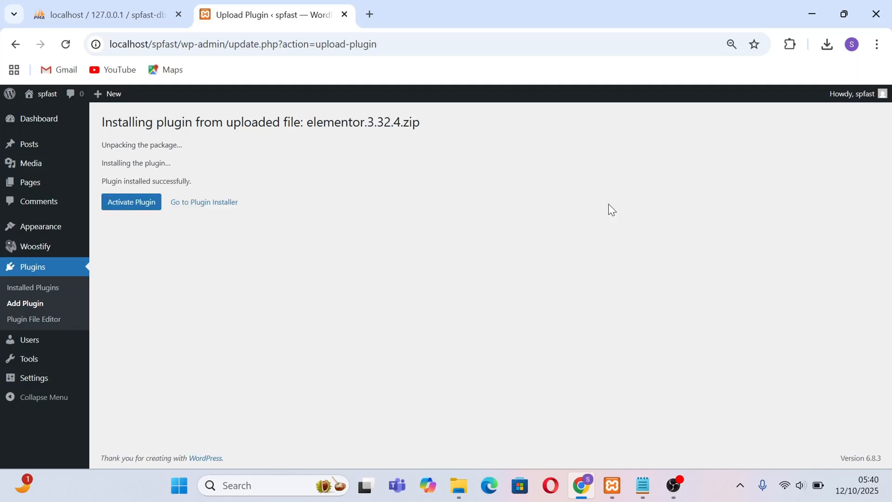
pyautogui.click(132, 205)
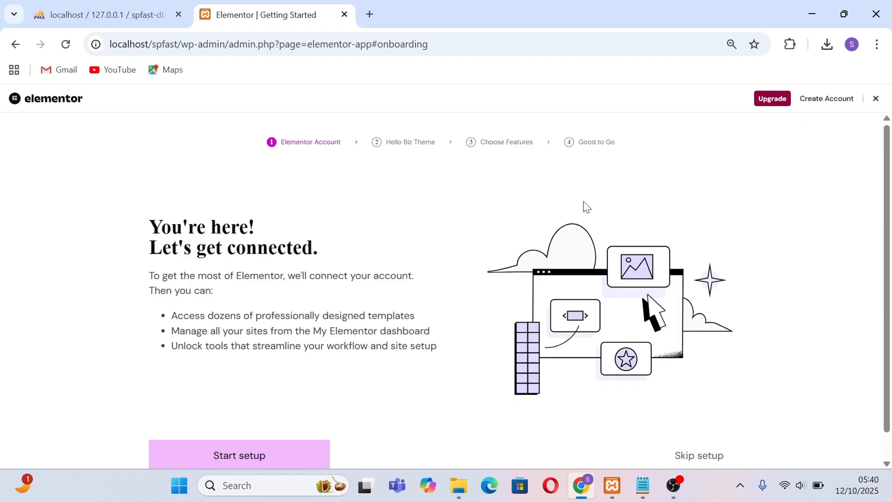
pyautogui.click(876, 102)
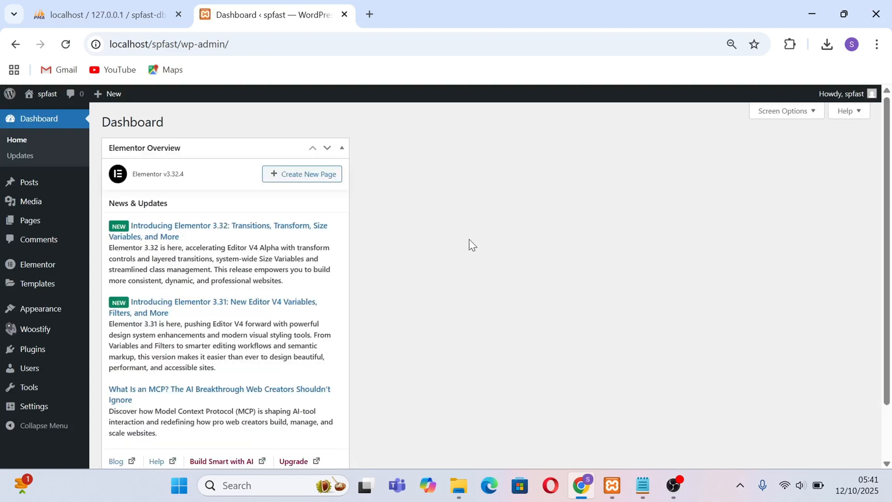
# - Hide the Elementor Overview box from the dashboard using the screen options
pyautogui.click(813, 117)
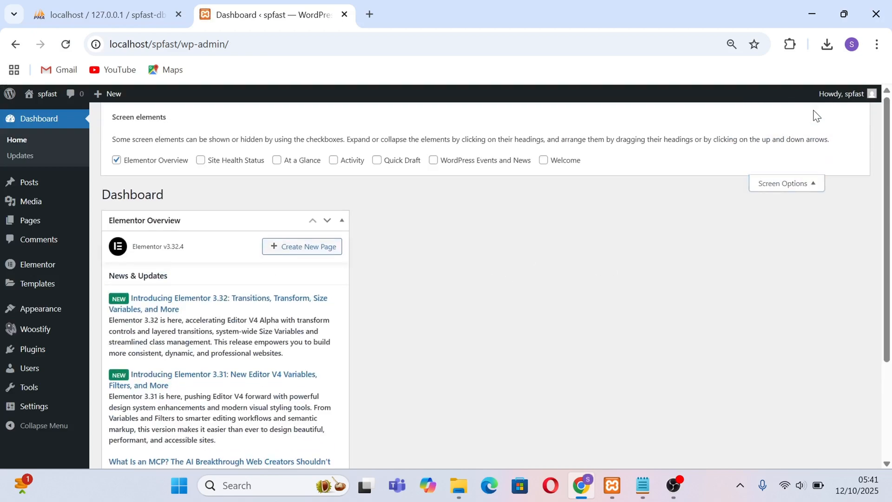
pyautogui.click(116, 160)
pyautogui.click(823, 186)
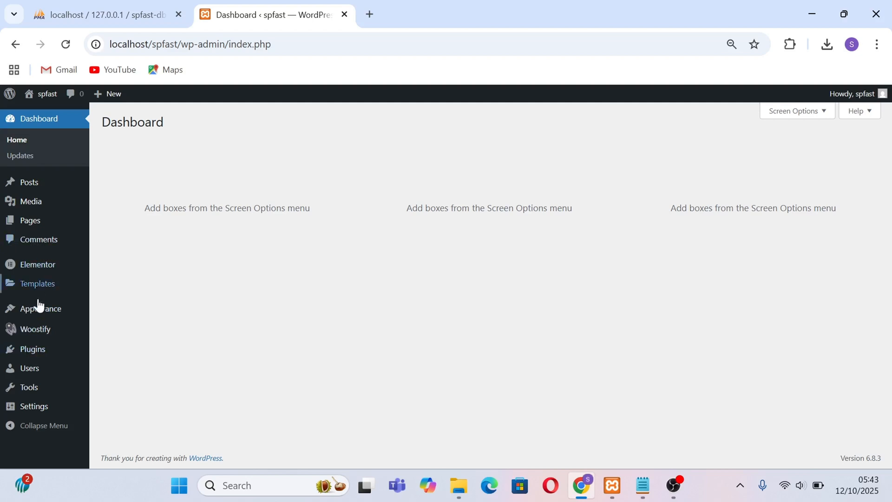
# - Search the plugin directory for "Classic Widgets", copied from the Notepad plugin list, and install the Classic Widgets plugin
pyautogui.moveTo(39, 357)
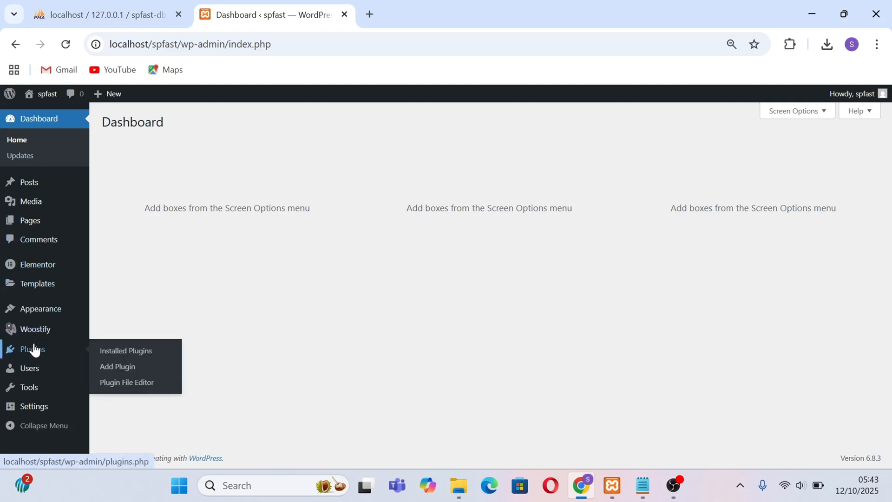
pyautogui.click(124, 370)
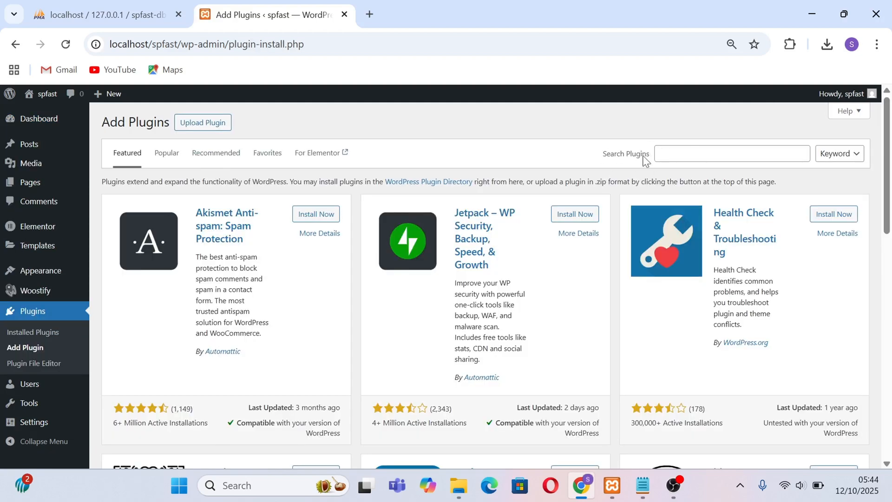
pyautogui.click(697, 157)
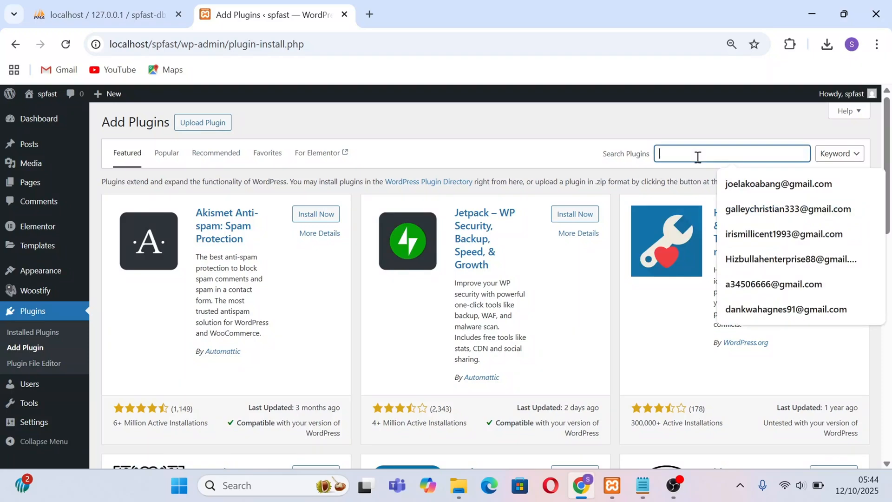
pyautogui.click(641, 124)
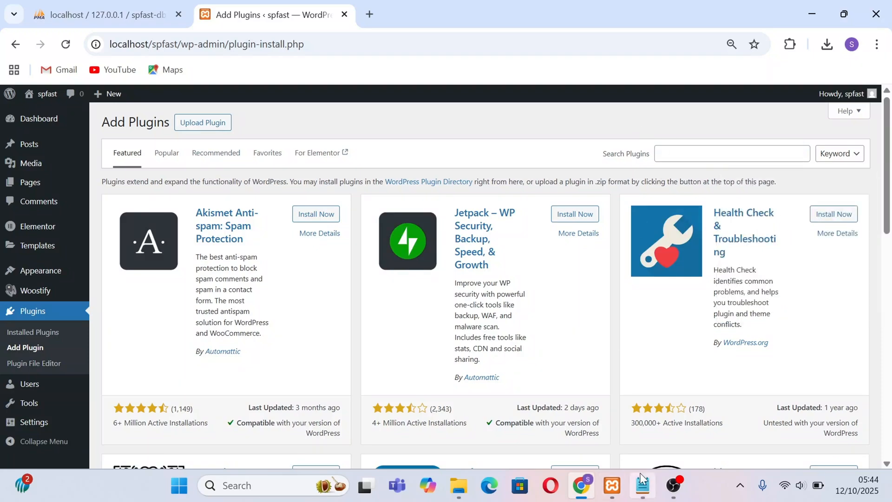
pyautogui.click(643, 488)
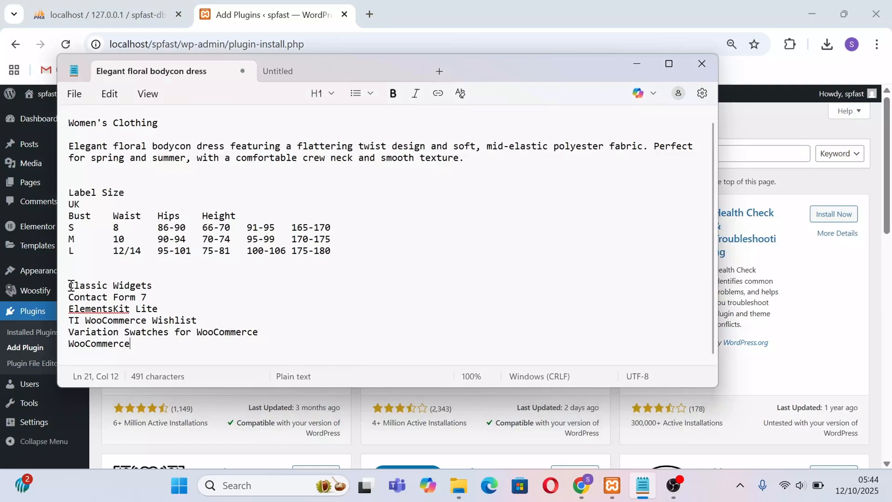
pyautogui.moveTo(70, 284); pyautogui.dragTo(167, 285)
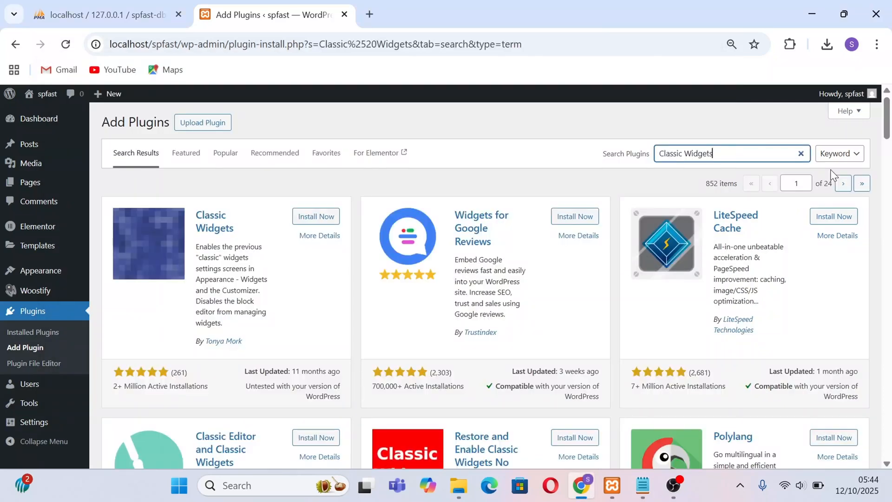
pyautogui.click(319, 218)
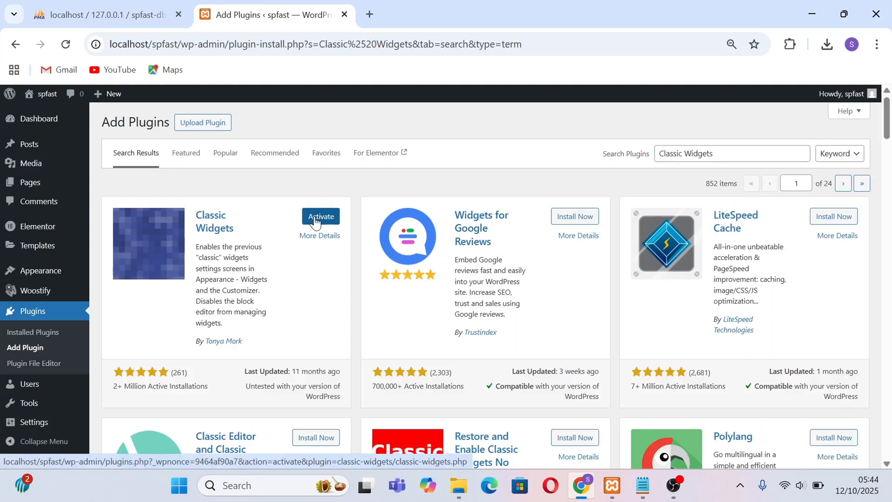
# - Copy "WooCommerce" from the Notepad plugin list, search the plugin directory for it, and install the WooCommerce plugin
pyautogui.click(642, 486)
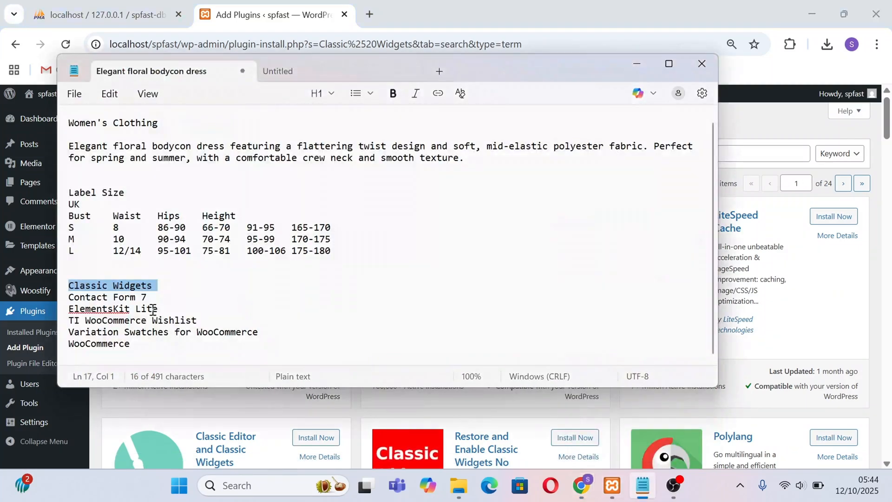
pyautogui.scroll(1, 152, 311)
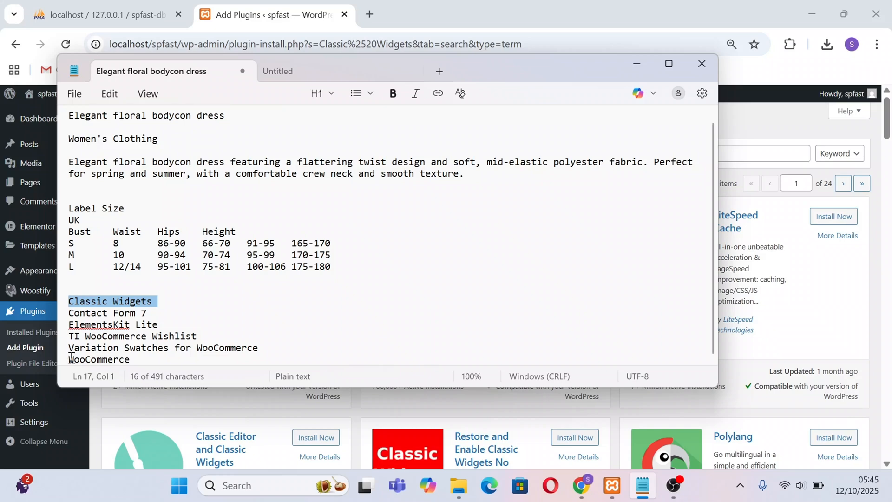
pyautogui.moveTo(71, 358); pyautogui.dragTo(139, 357)
pyautogui.hotkey('ctrl', 'c')
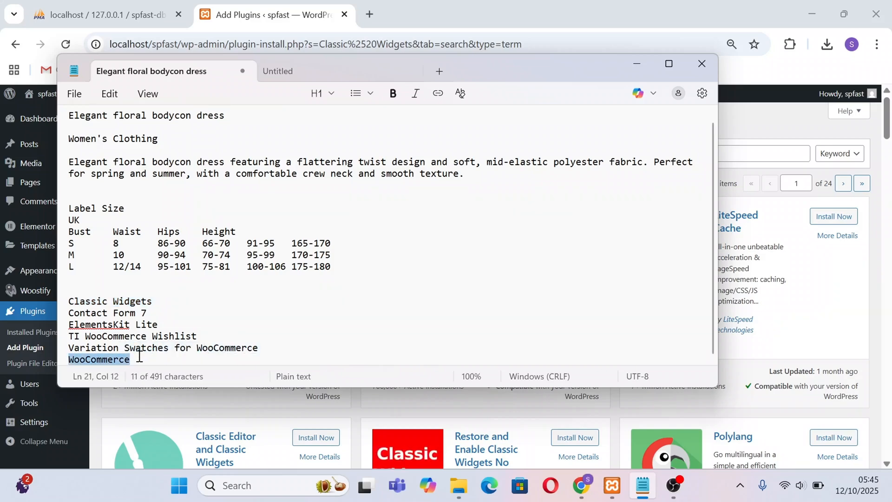
pyautogui.click(760, 131)
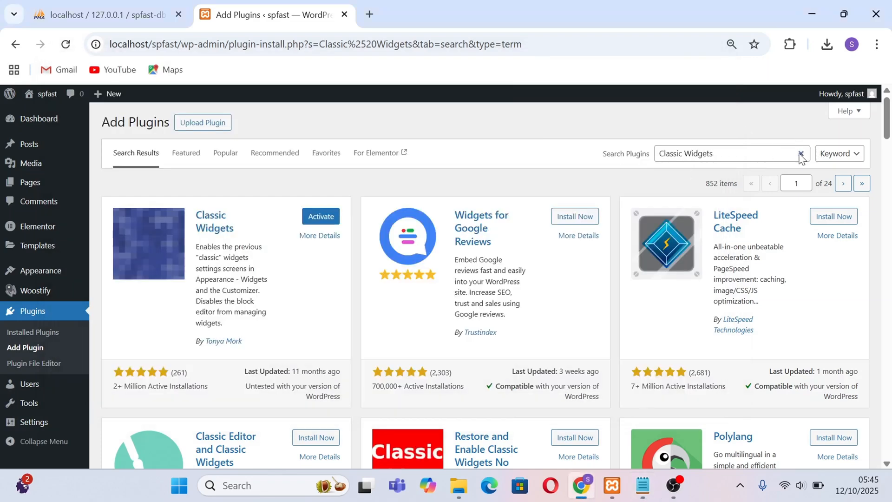
pyautogui.click(801, 157)
pyautogui.hotkey('ctrl', 'v')
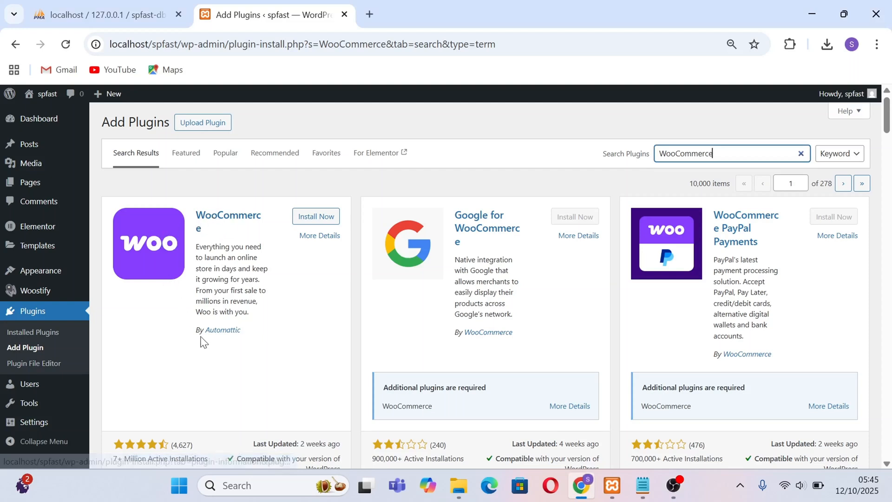
pyautogui.click(315, 217)
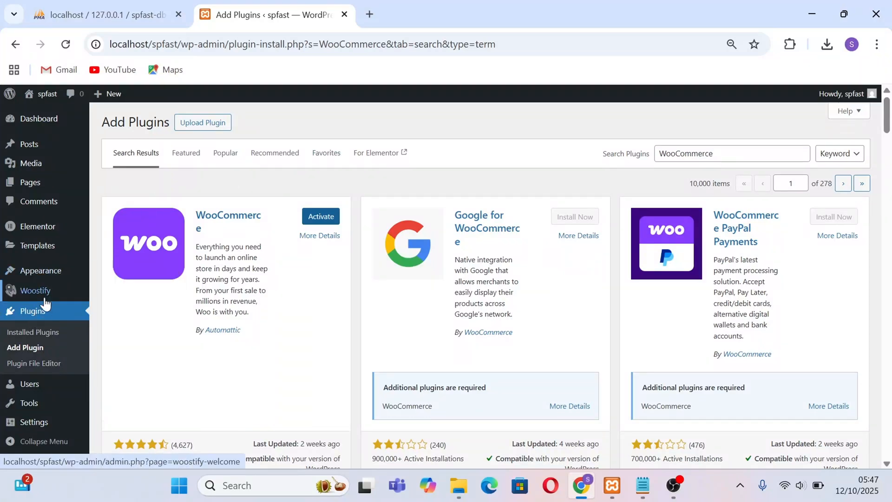
# - Bulk-activate all installed plugins, including Classic Widgets and WooCommerce, and dismiss the secure connection notice
pyautogui.scroll(-1, 33, 325)
pyautogui.click(29, 333)
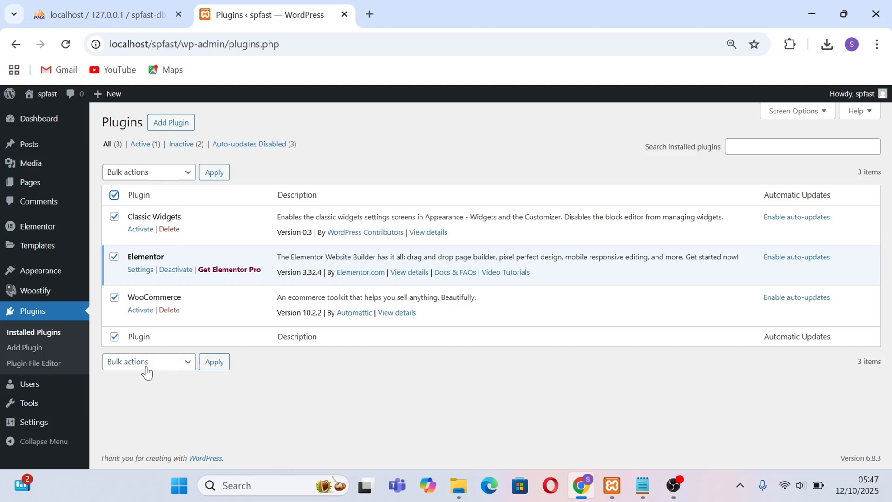
pyautogui.click(147, 367)
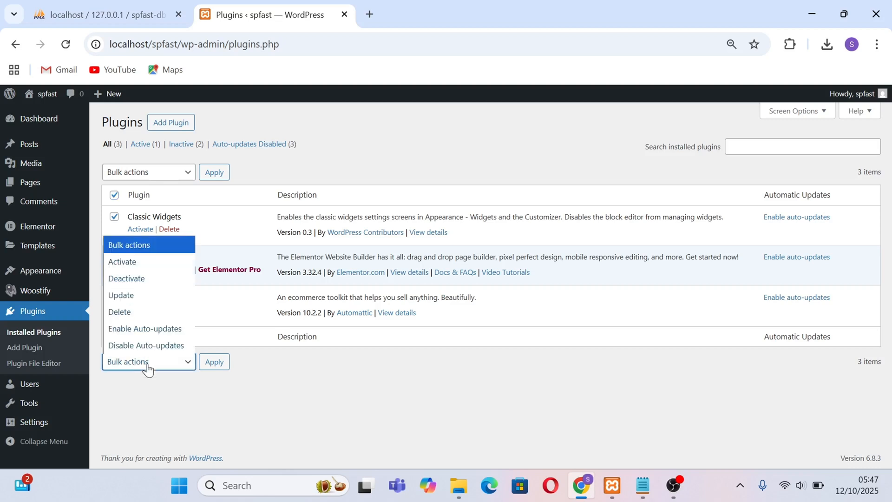
pyautogui.click(139, 261)
pyautogui.click(213, 365)
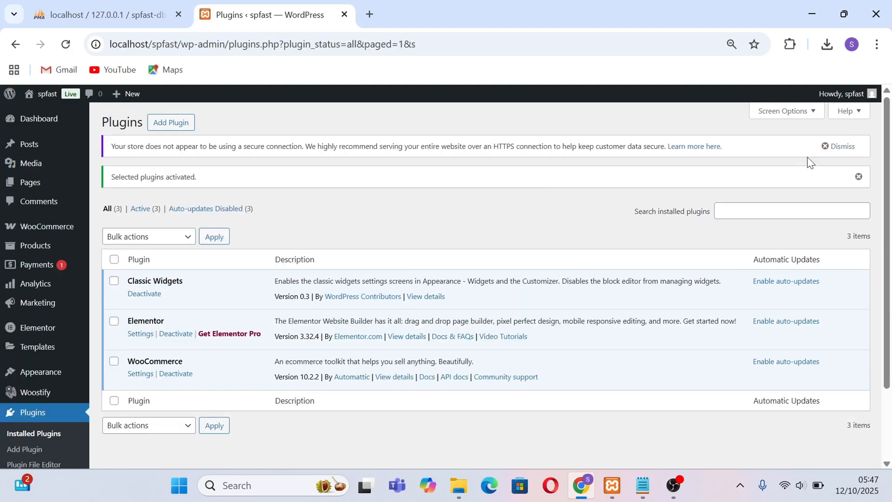
pyautogui.click(842, 148)
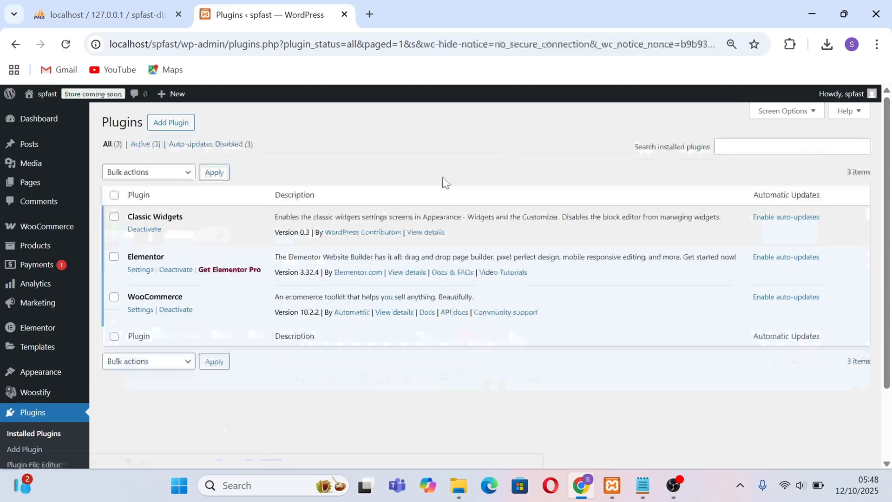
# - Copy "Contact Form 7" from the Notepad plugin list, search the plugin directory for it, and install the Contact Form 7 plugin
pyautogui.click(175, 130)
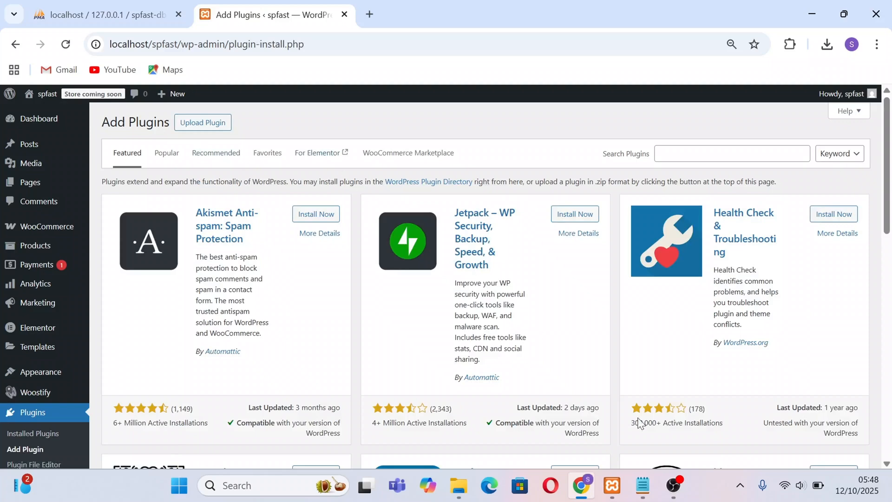
pyautogui.click(650, 484)
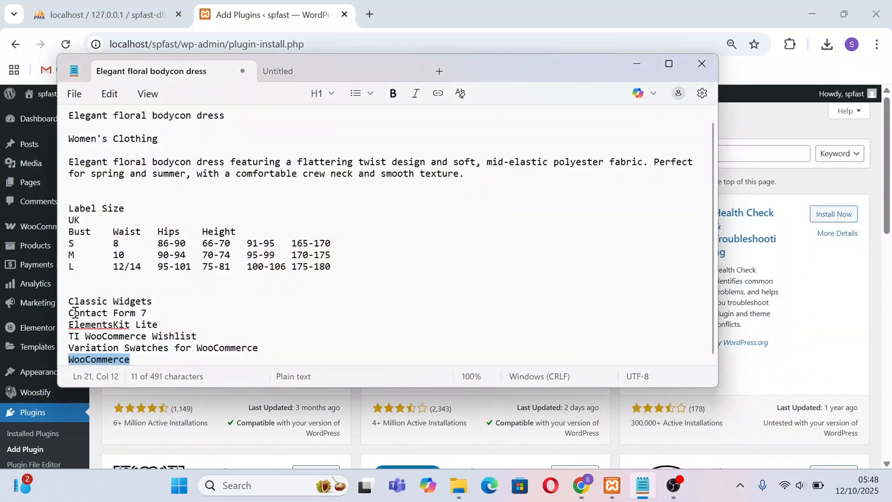
pyautogui.moveTo(72, 313); pyautogui.dragTo(165, 309)
pyautogui.hotkey('ctrl', 'c')
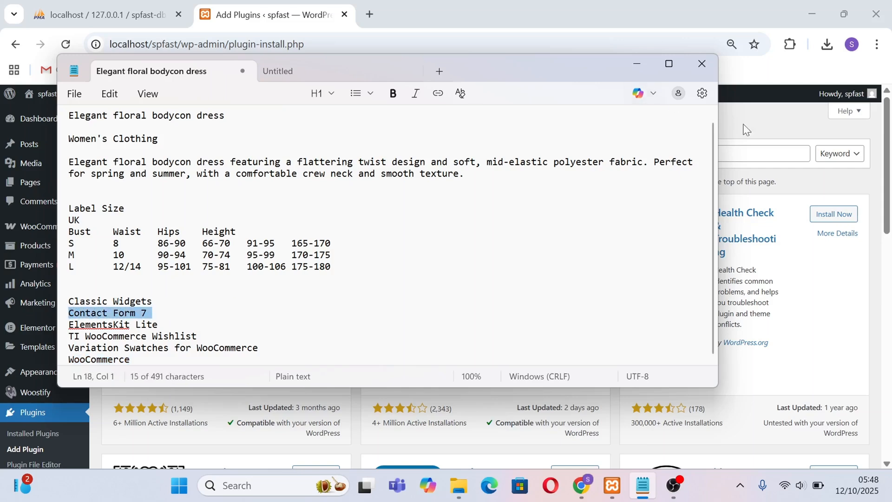
pyautogui.click(721, 148)
pyautogui.hotkey('ctrl', 'v')
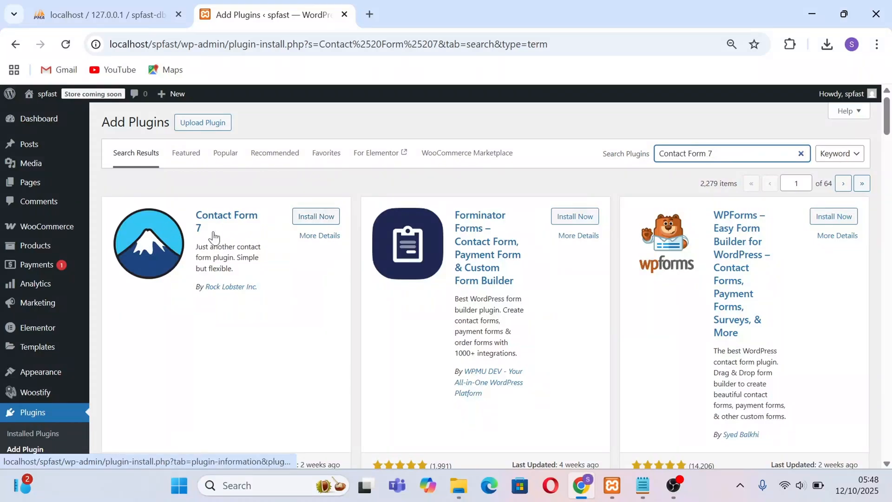
pyautogui.click(320, 217)
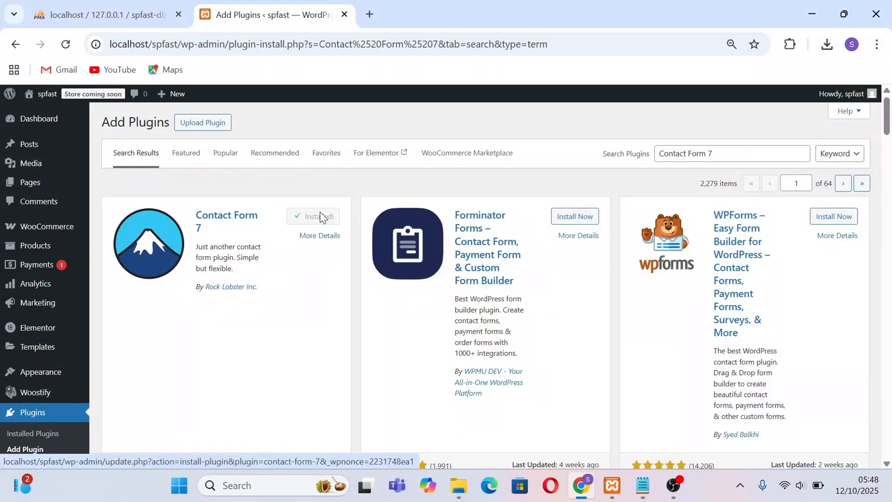
# - Search the plugin directory for "ElementsKit Lite" from the Notepad plugin list and install the ElementsKit Elementor Addons and Templates plugin
pyautogui.click(637, 492)
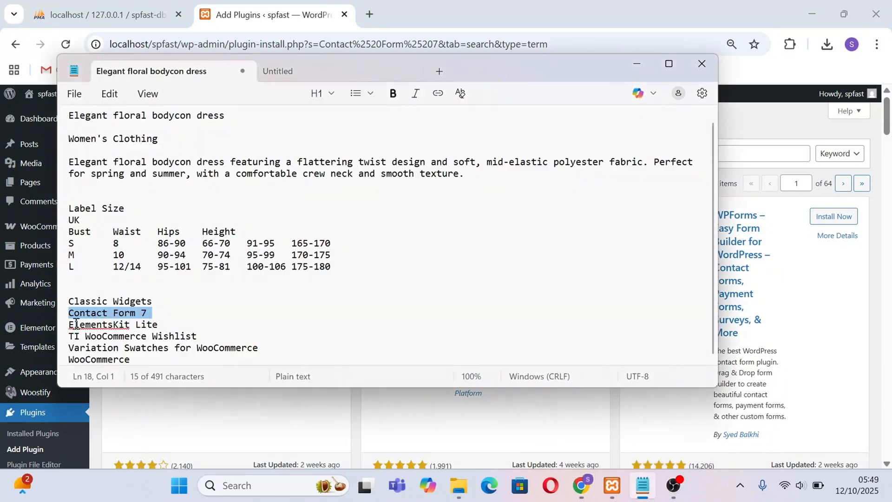
pyautogui.click(786, 153)
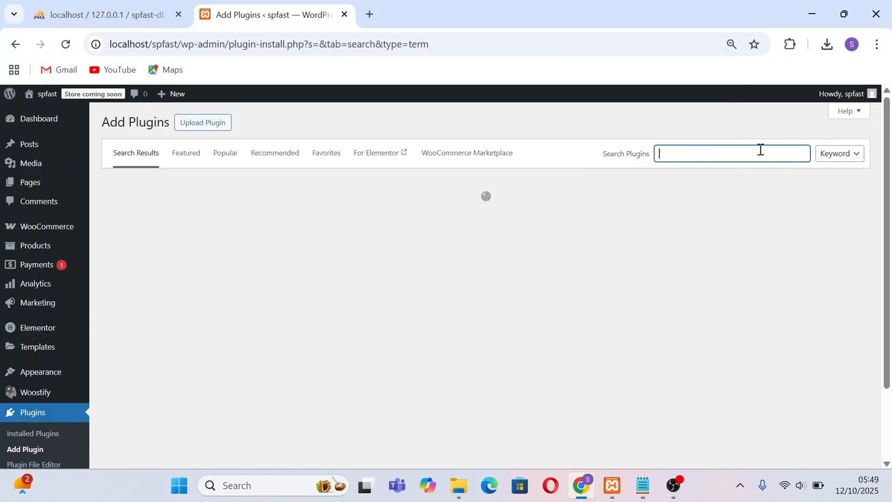
pyautogui.write('ElementsKit Lite')
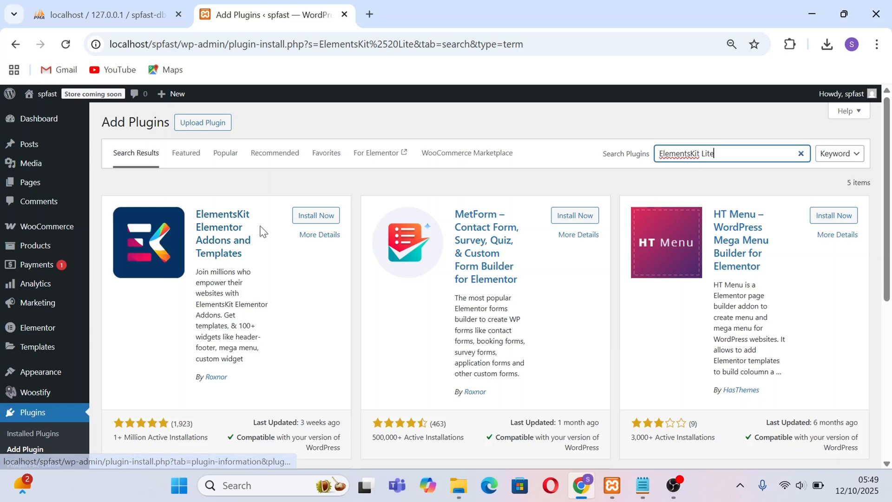
pyautogui.click(319, 215)
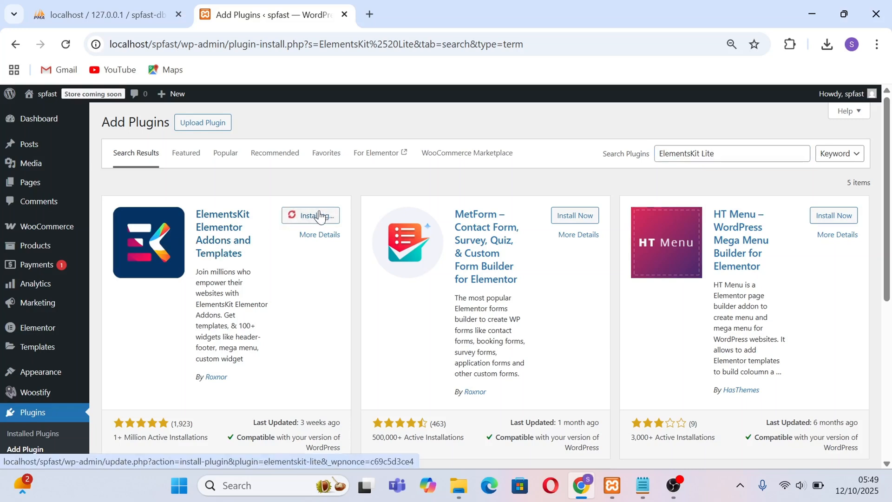
# - Copy "TI WooCommerce Wishlist" from the Notepad plugin list, search the plugin directory for it, and install the TI WooCommerce Wishlist plugin
pyautogui.click(643, 485)
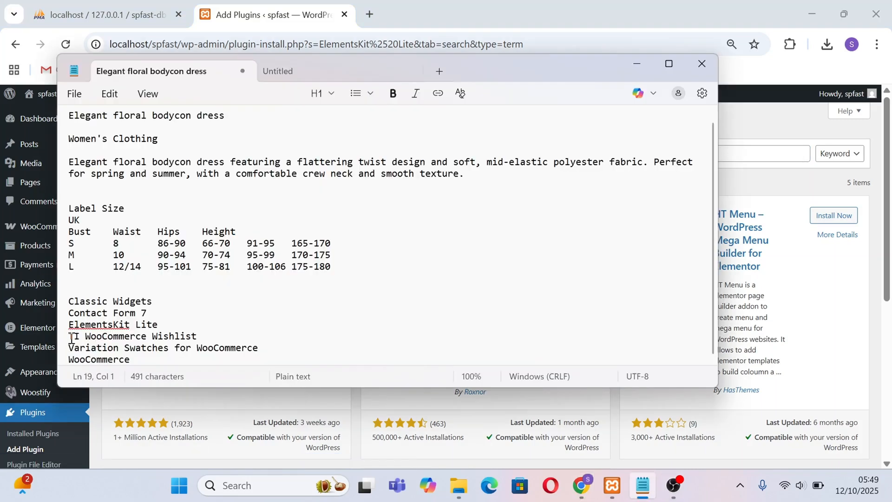
pyautogui.moveTo(71, 337); pyautogui.dragTo(205, 338)
pyautogui.hotkey('ctrl', 'c')
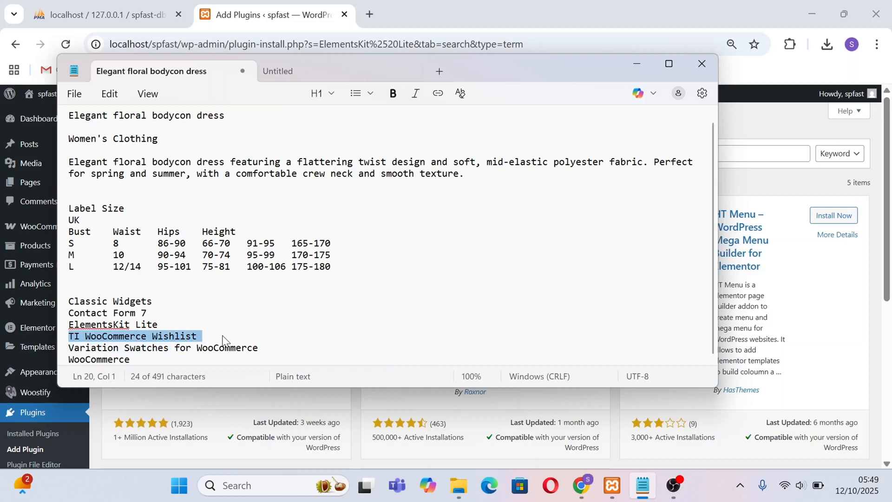
pyautogui.click(760, 121)
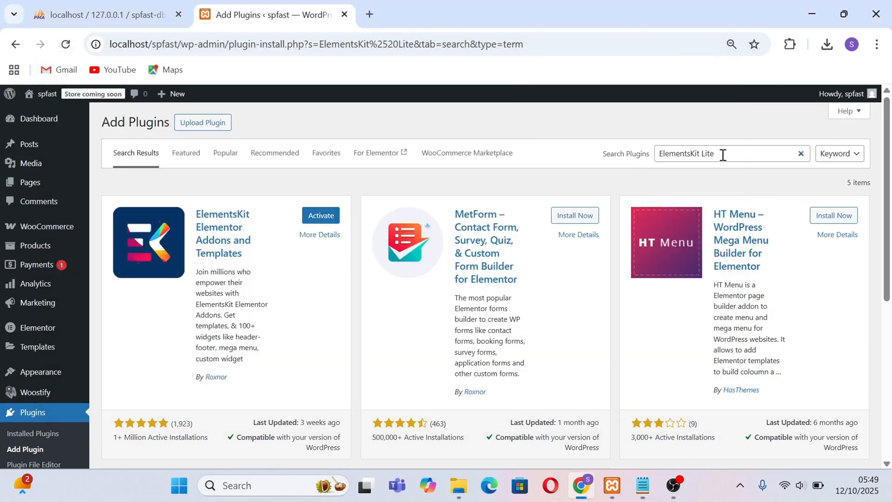
pyautogui.click(723, 155)
pyautogui.click(800, 153)
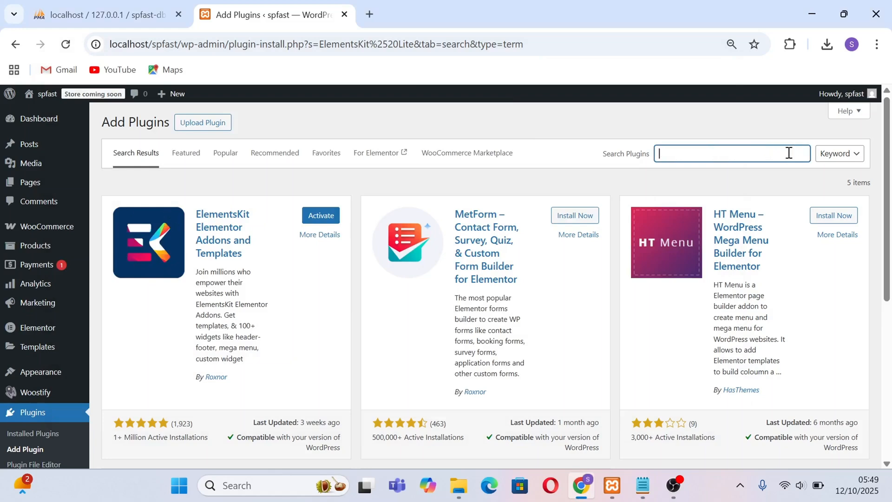
pyautogui.hotkey('ctrl', 'v')
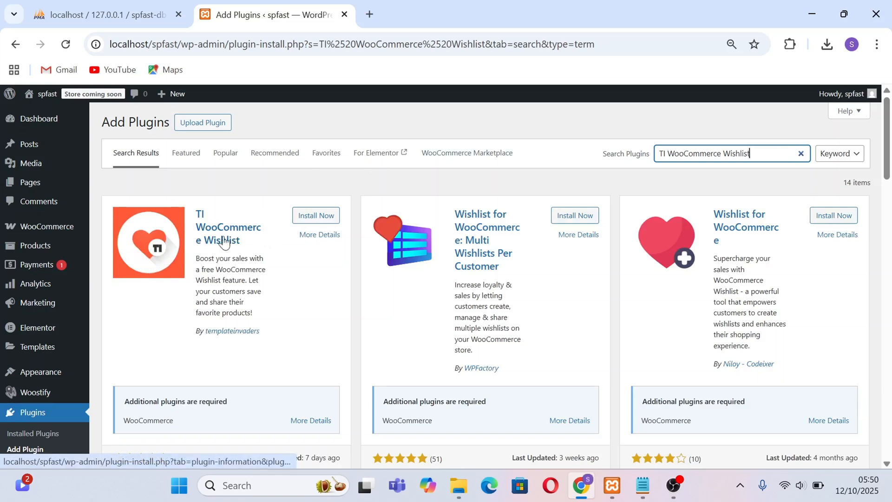
pyautogui.click(316, 216)
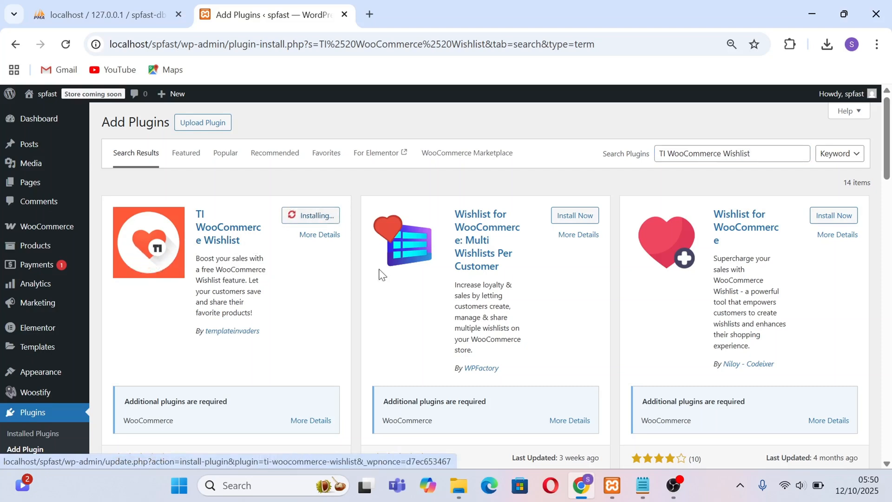
# - Copy "Variation Swatches for WooCommerce" from the Notepad list, search the plugin directory for it, and install the first matching plugin
pyautogui.hotkey('alt', 'Tab')
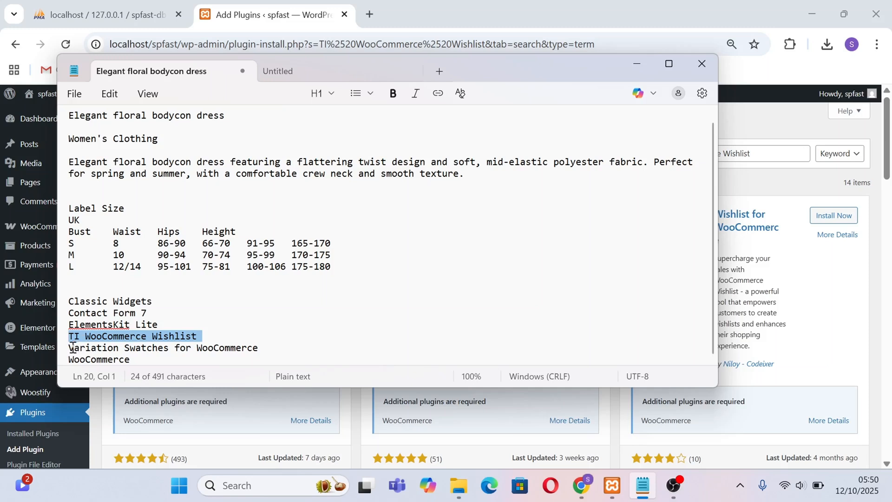
pyautogui.moveTo(70, 347); pyautogui.dragTo(275, 346)
pyautogui.hotkey('ctrl', 'c')
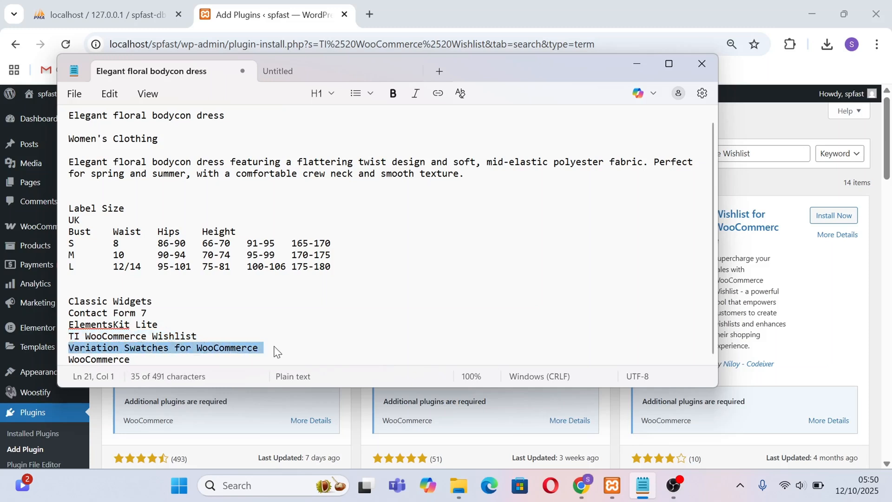
pyautogui.click(771, 123)
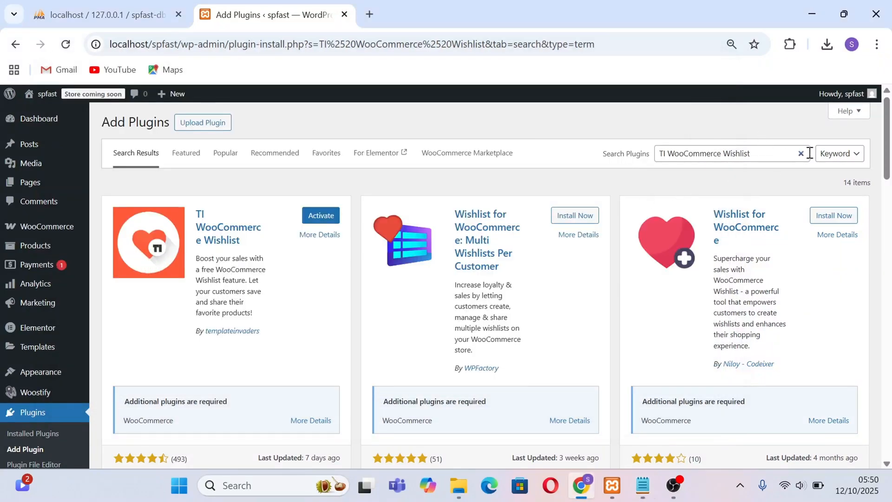
pyautogui.click(801, 154)
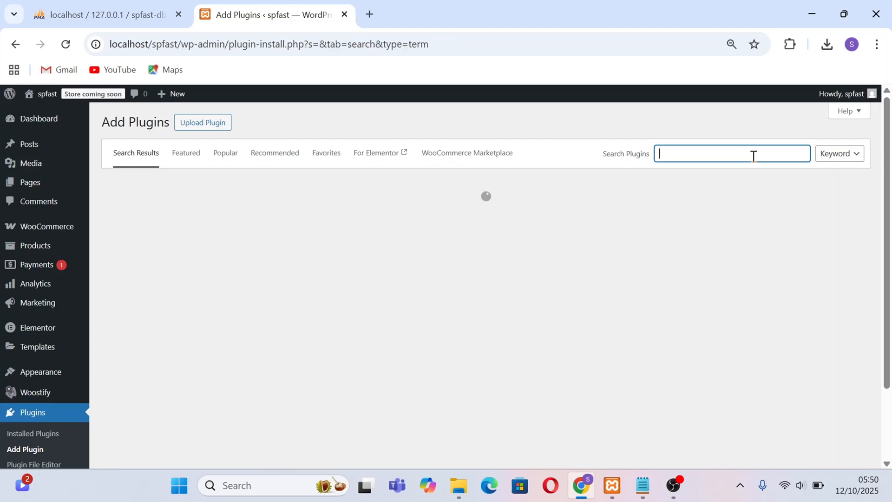
pyautogui.hotkey('ctrl', 'v')
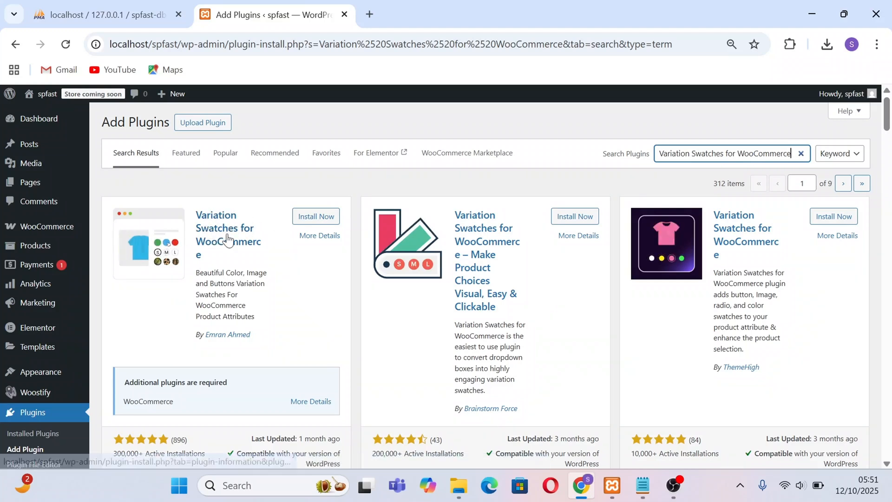
pyautogui.click(316, 216)
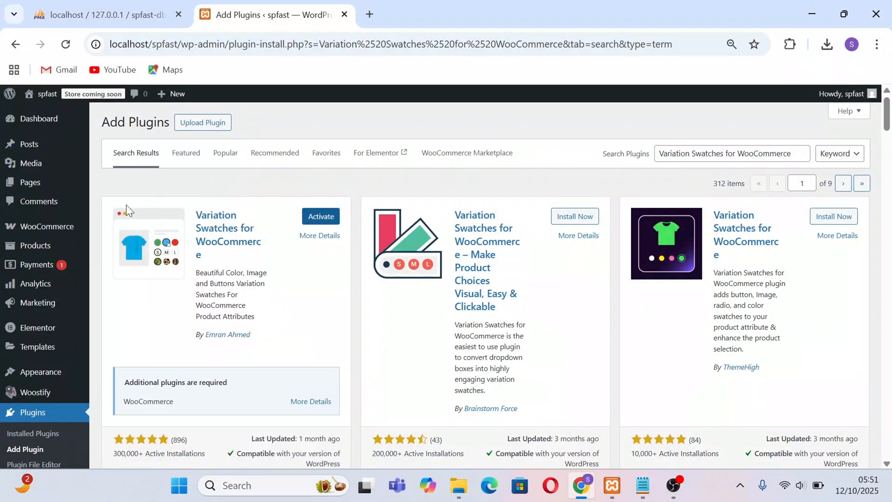
# - Bulk-activate Contact Form 7, ElementsKit Lite, TI WooCommerce Wishlist and Variation Swatches for WooCommerce from the installed plugins list
pyautogui.scroll(-3, 46, 279)
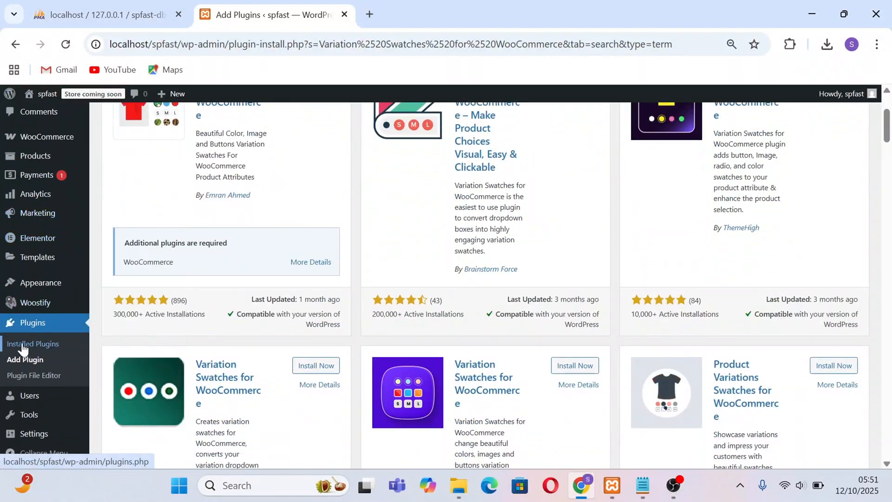
pyautogui.click(31, 347)
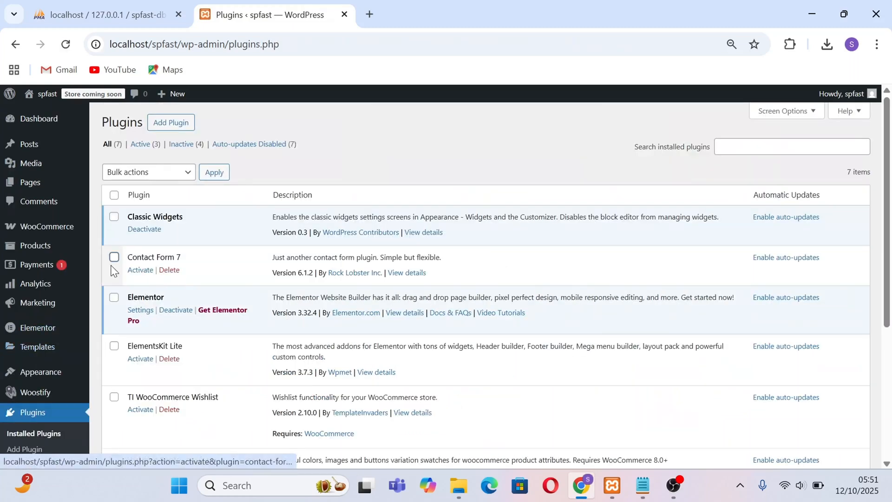
pyautogui.click(113, 258)
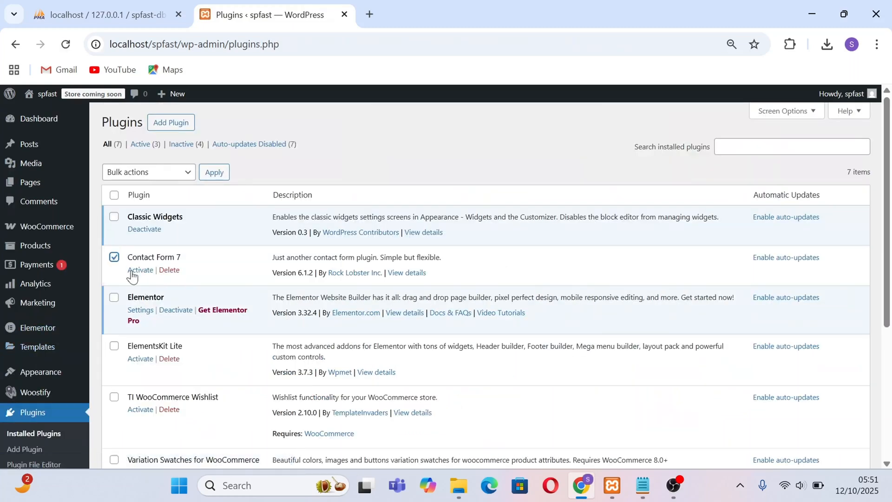
pyautogui.scroll(-1, 122, 272)
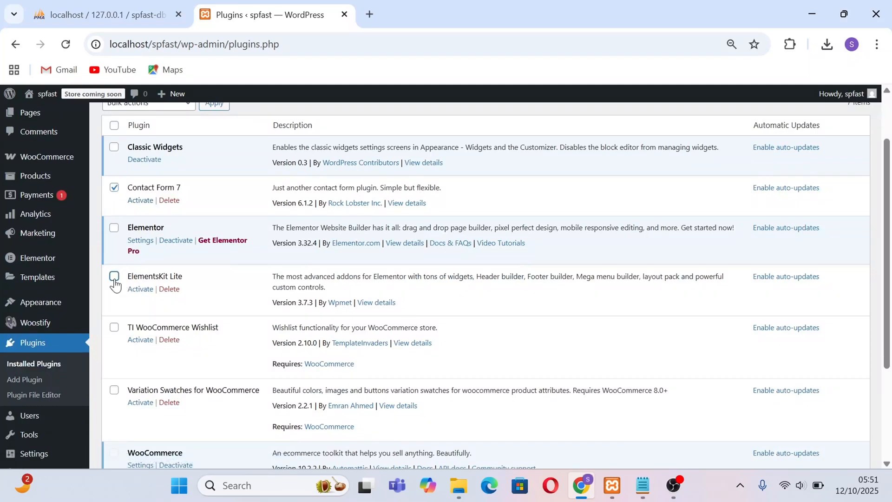
pyautogui.click(115, 277)
pyautogui.click(113, 328)
pyautogui.scroll(-2, 116, 326)
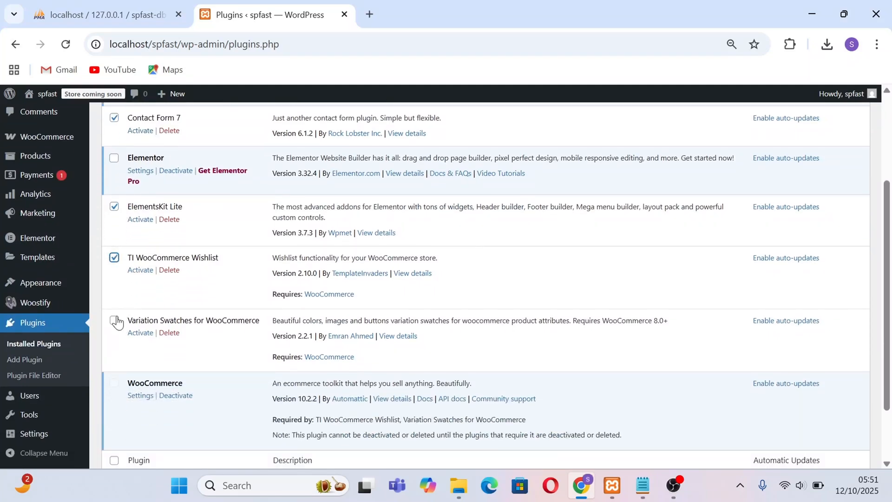
pyautogui.click(114, 319)
pyautogui.scroll(-2, 168, 317)
pyautogui.scroll(4, 154, 341)
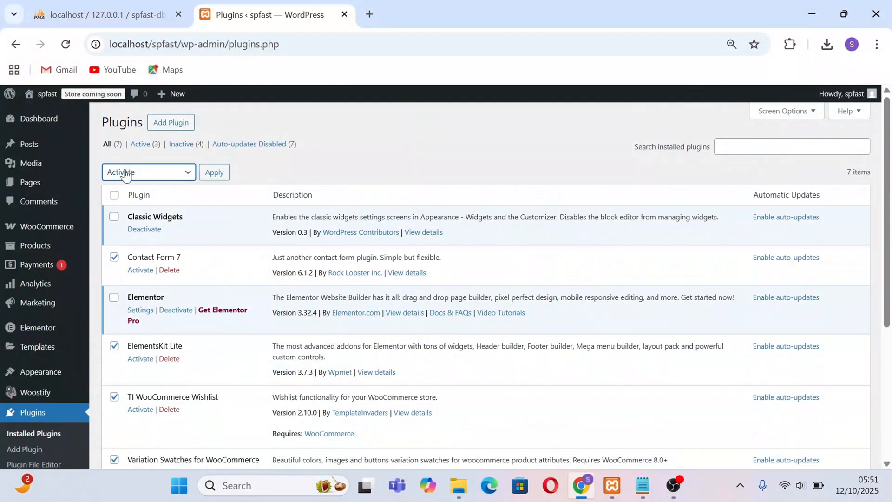
pyautogui.click(213, 174)
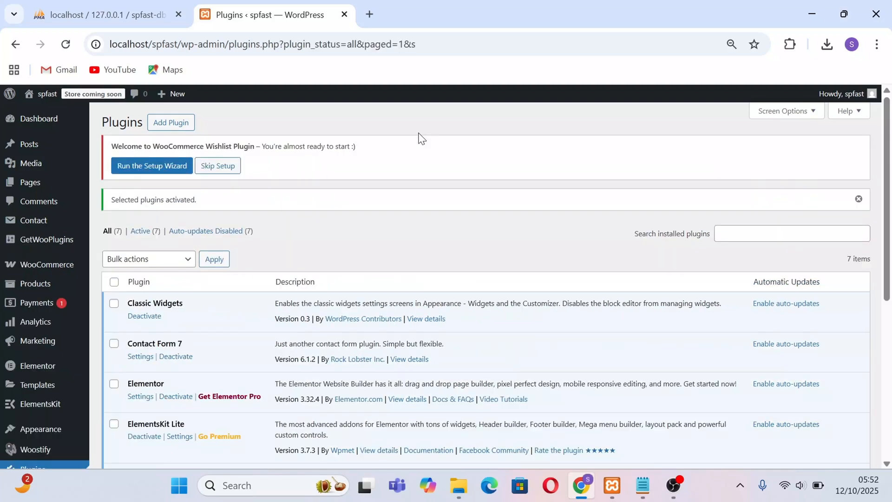
# - Run the TI WooCommerce Wishlist setup wizard and accept its page setup with the default wishlist name and an automatically created page
pyautogui.scroll(-5, 390, 223)
pyautogui.scroll(3, 255, 311)
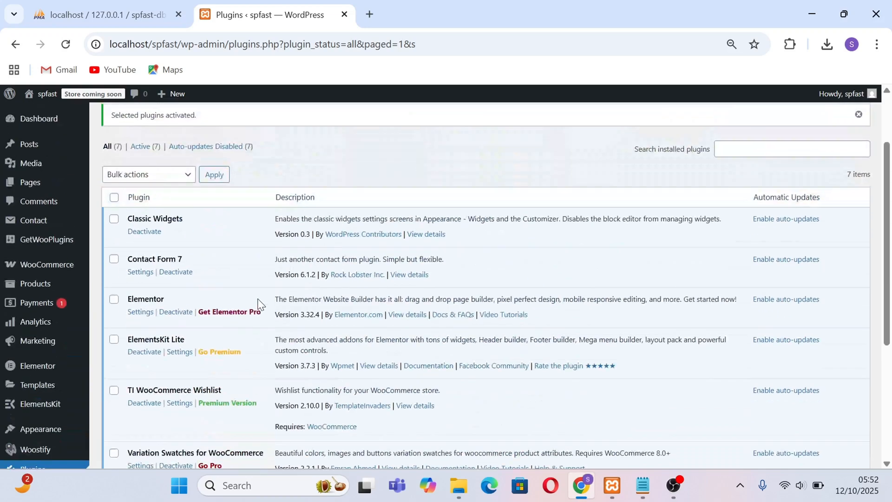
pyautogui.scroll(2, 258, 304)
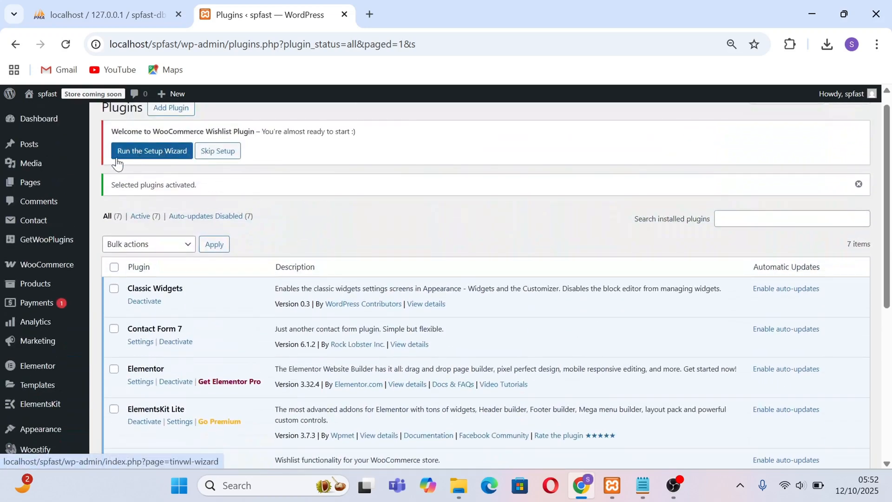
pyautogui.click(149, 160)
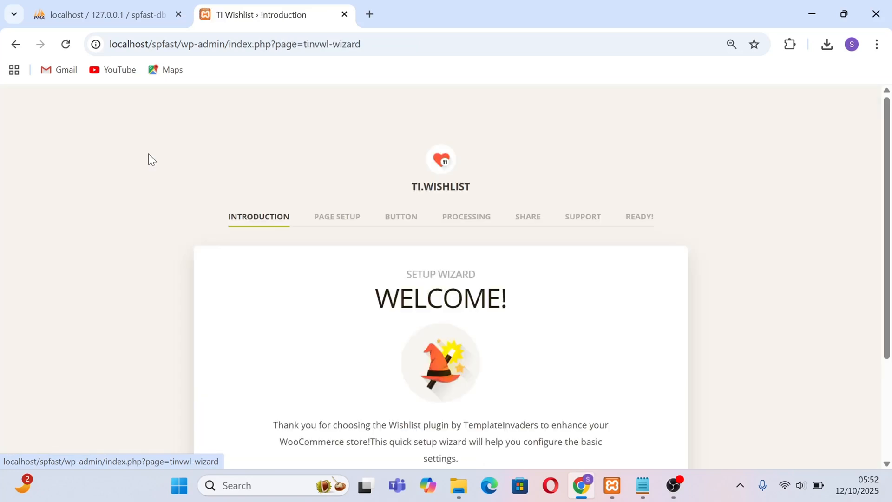
pyautogui.scroll(-3, 493, 258)
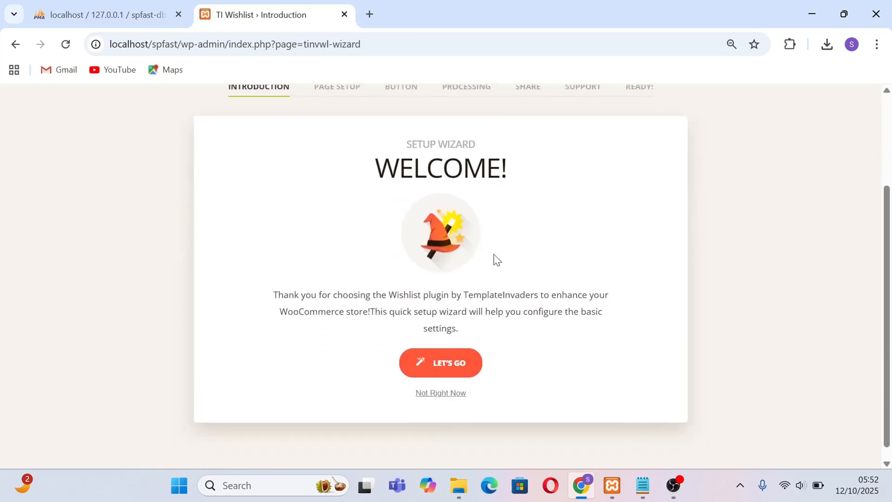
pyautogui.click(440, 361)
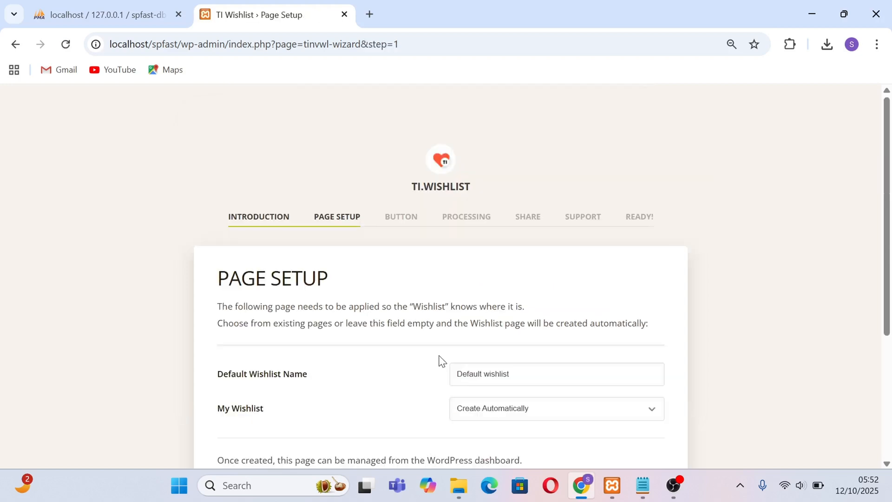
pyautogui.scroll(-4, 441, 361)
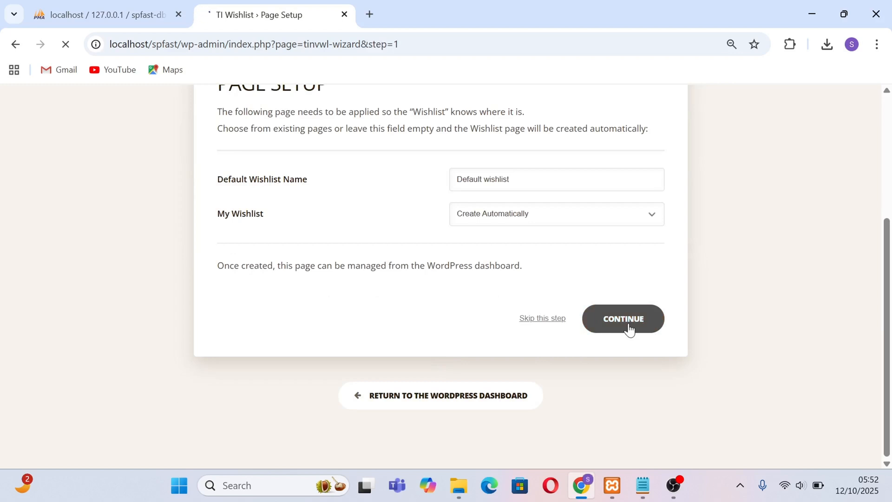
# - Accept the wizard's default button, processing and share settings, with automatic product removal and all social share buttons enabled
pyautogui.scroll(-6, 629, 323)
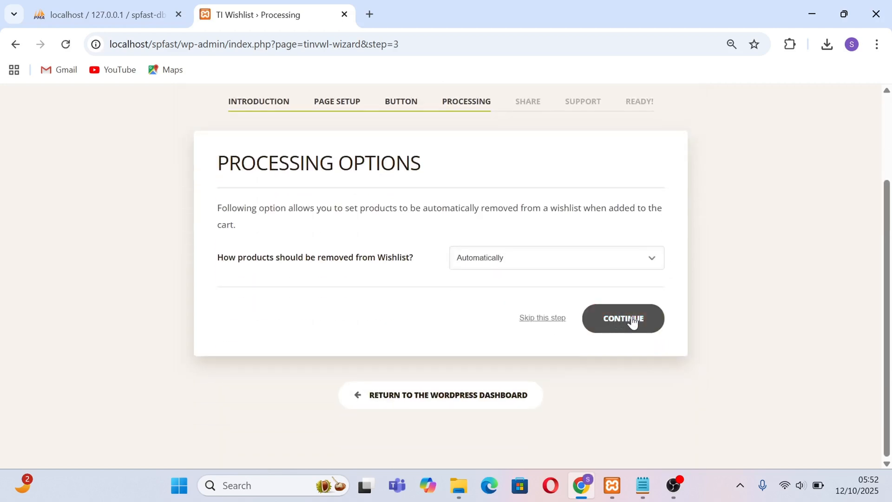
pyautogui.click(632, 322)
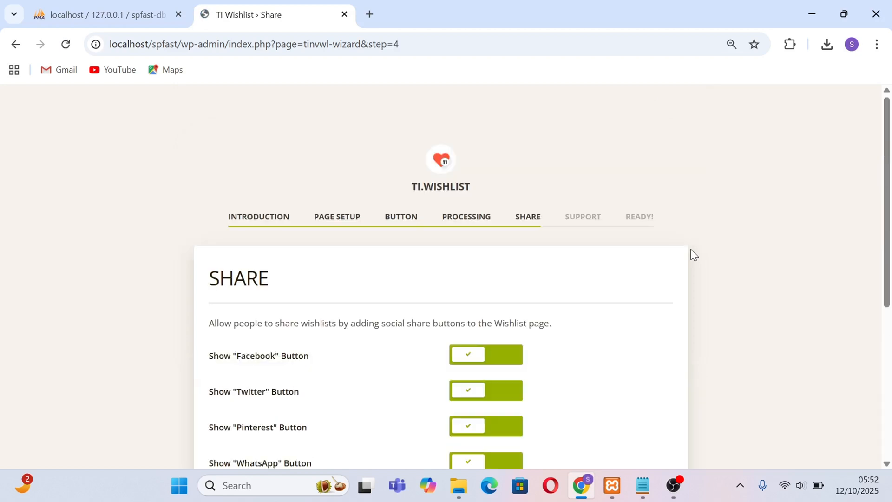
pyautogui.scroll(-5, 691, 253)
pyautogui.click(634, 327)
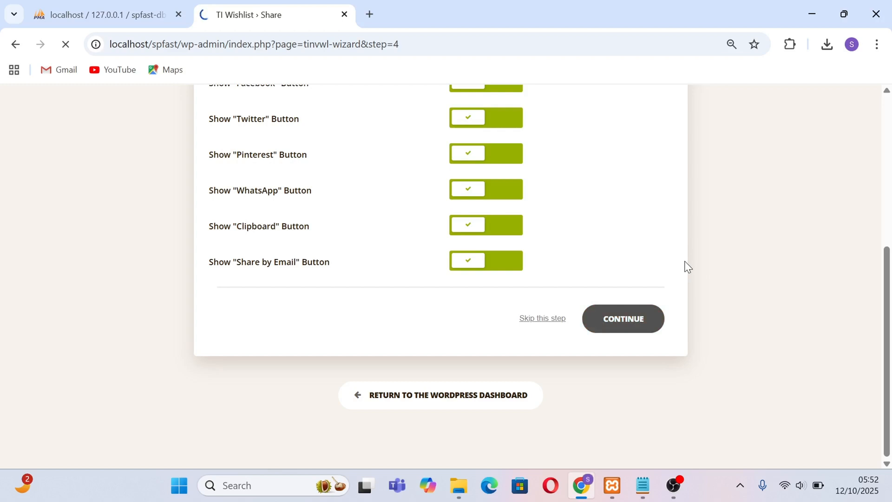
# - Finish the wishlist wizard with support chat disabled and return to the WordPress dashboard
pyautogui.scroll(-3, 688, 267)
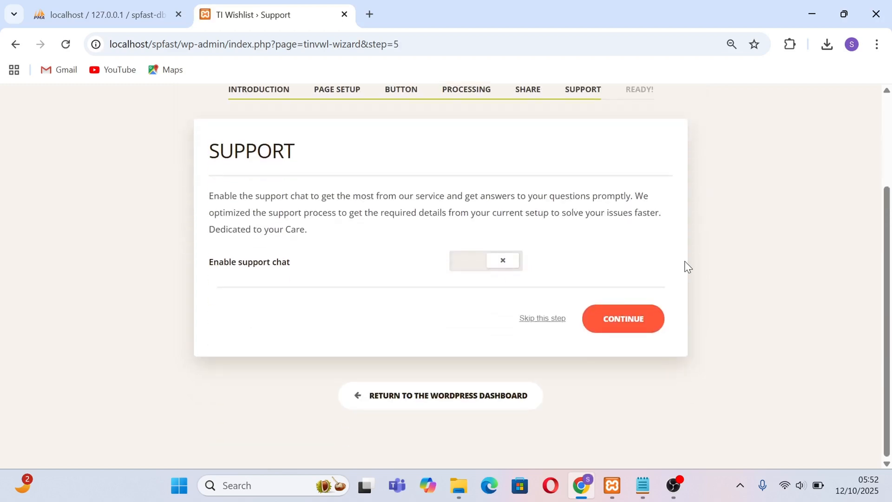
pyautogui.scroll(1, 687, 268)
pyautogui.scroll(-1, 661, 274)
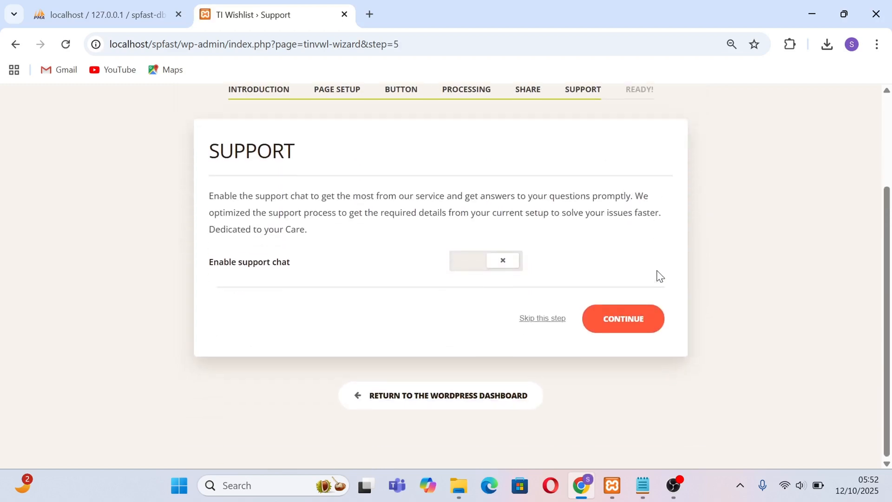
pyautogui.click(637, 319)
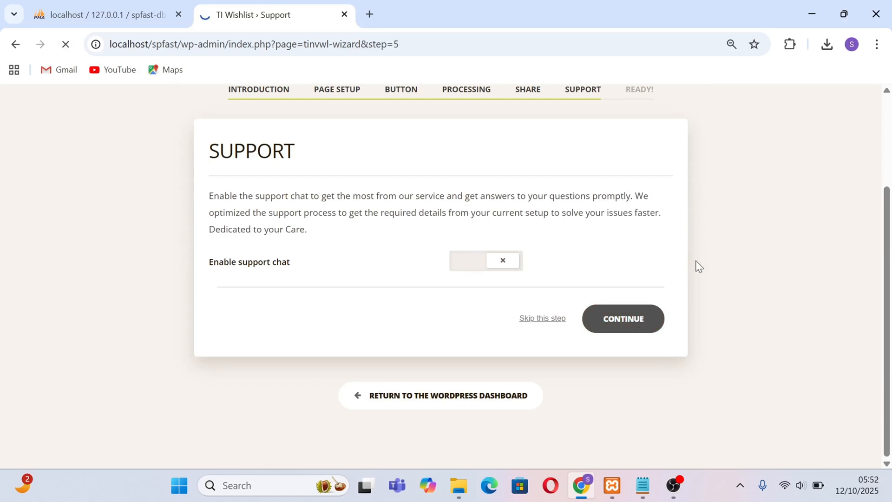
pyautogui.scroll(-3, 699, 266)
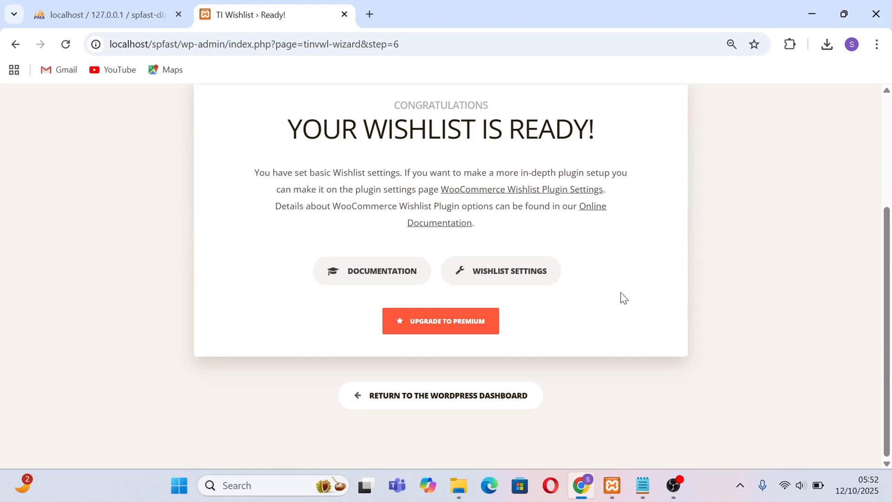
pyautogui.click(450, 398)
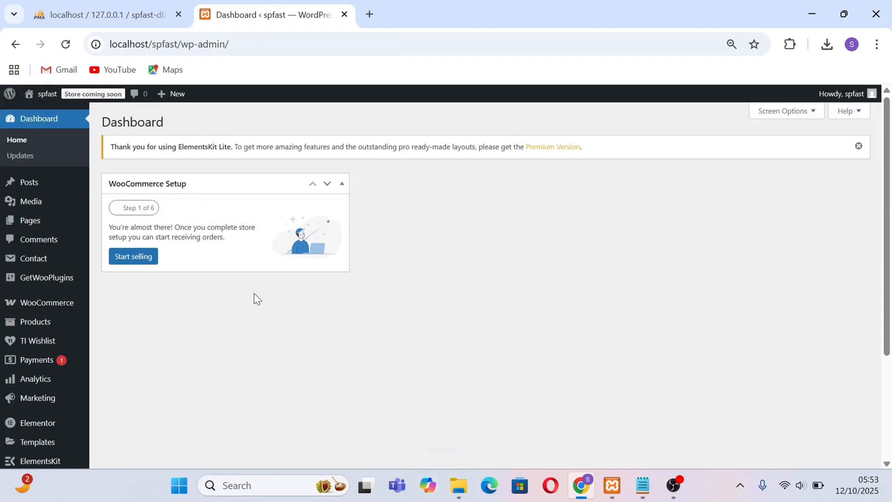
# - Dismiss the ElementsKit Lite notice and hide the WooCommerce Setup box from the dashboard
pyautogui.click(859, 148)
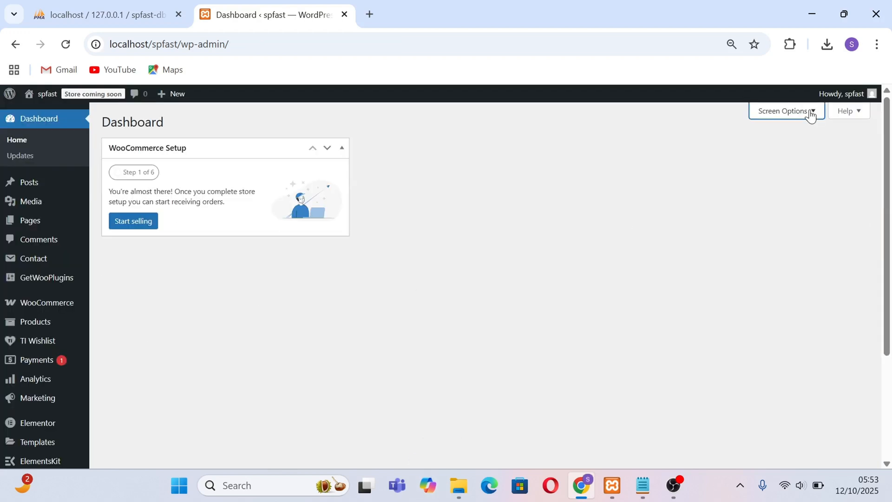
pyautogui.click(812, 110)
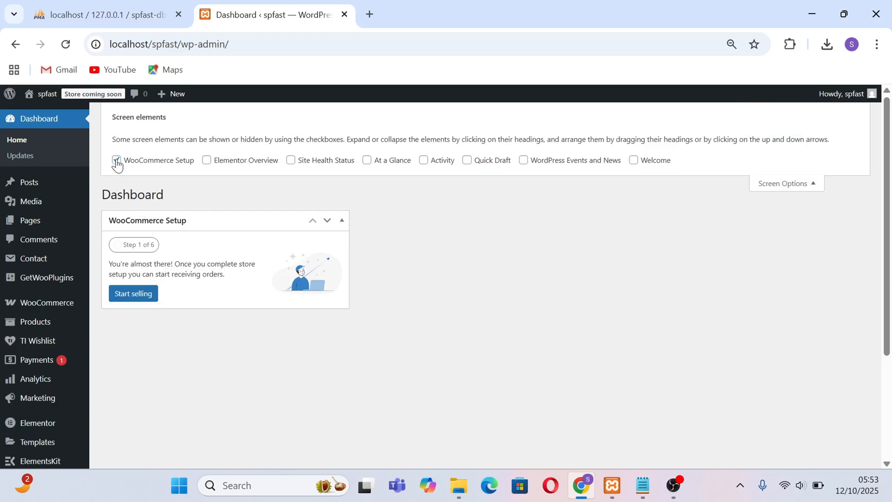
pyautogui.click(116, 160)
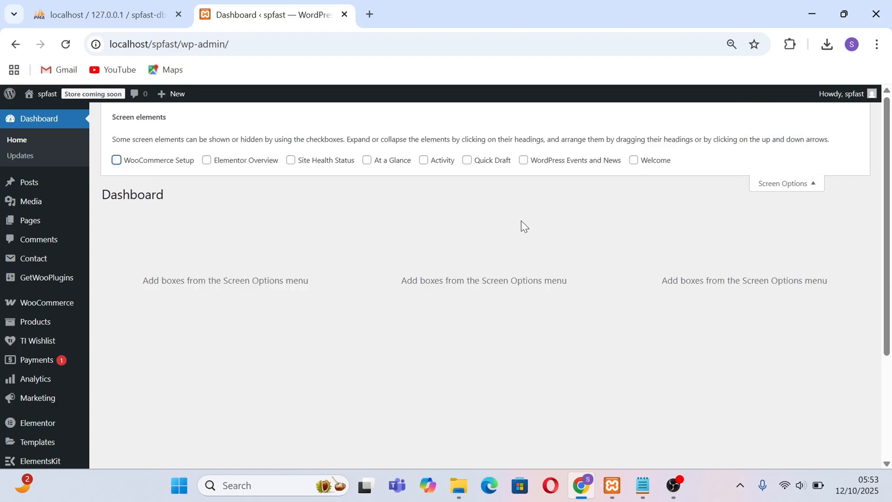
pyautogui.click(786, 189)
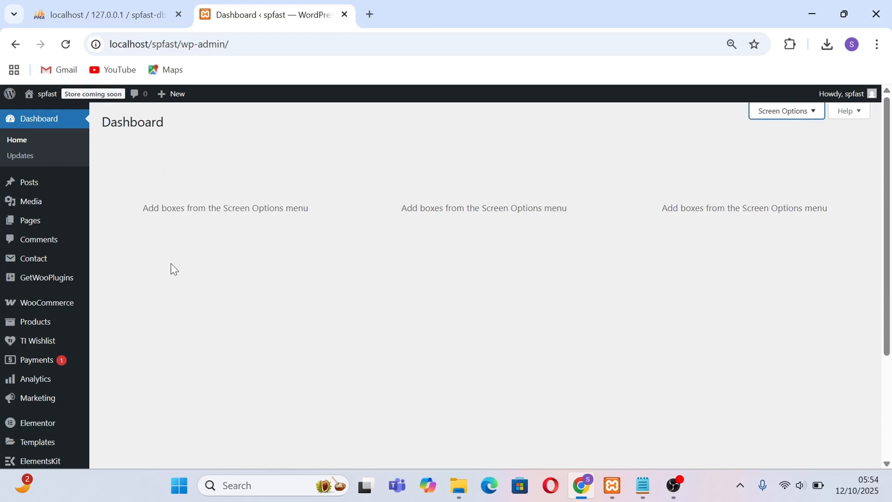
# - In the WooCommerce general settings, set the store's country and state to Ghana — Greater Accra
pyautogui.scroll(-1, 43, 281)
pyautogui.moveTo(42, 238)
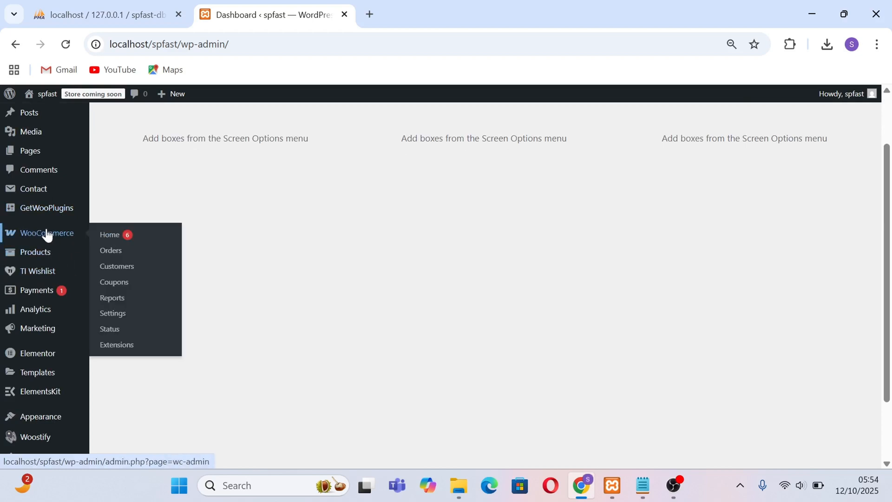
pyautogui.click(114, 316)
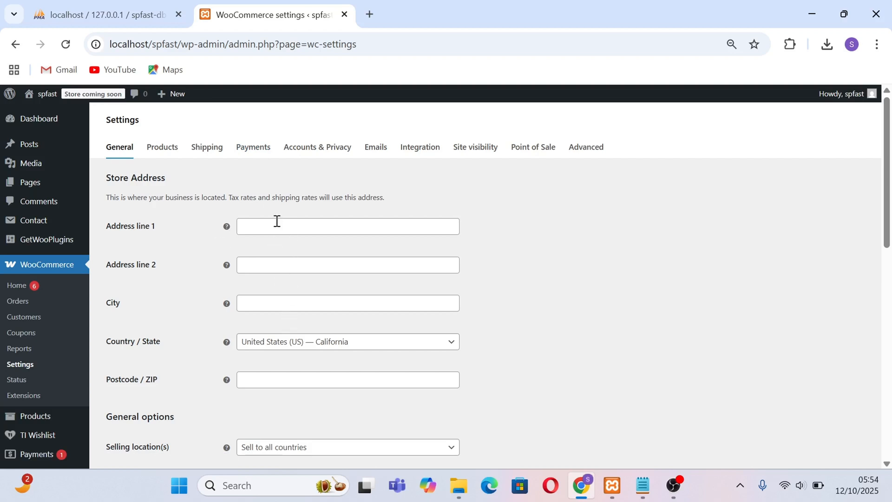
pyautogui.scroll(-3, 263, 318)
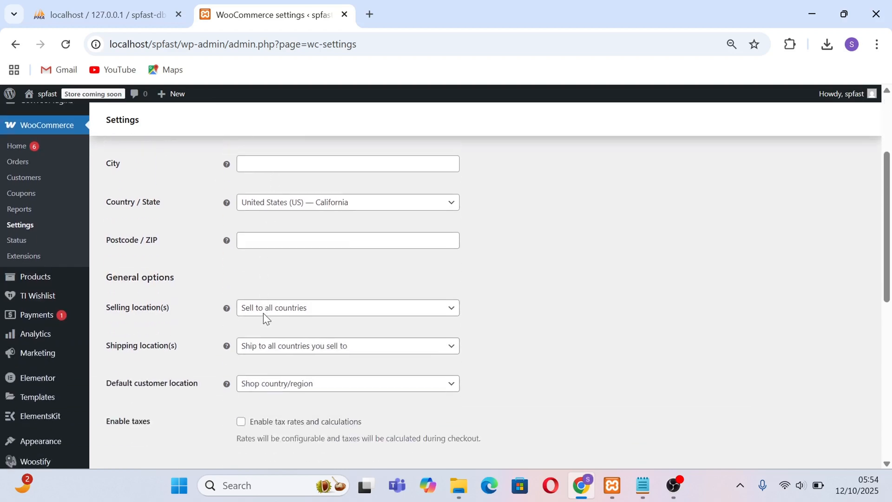
pyautogui.click(293, 203)
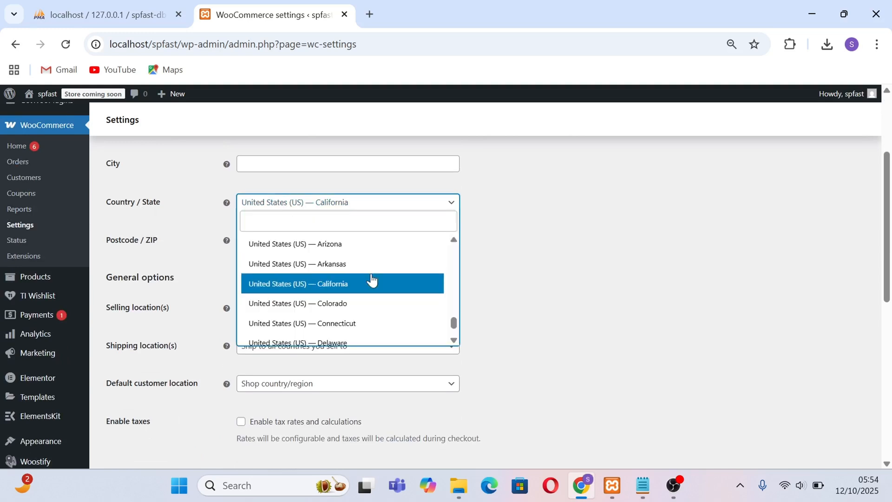
pyautogui.write('gh')
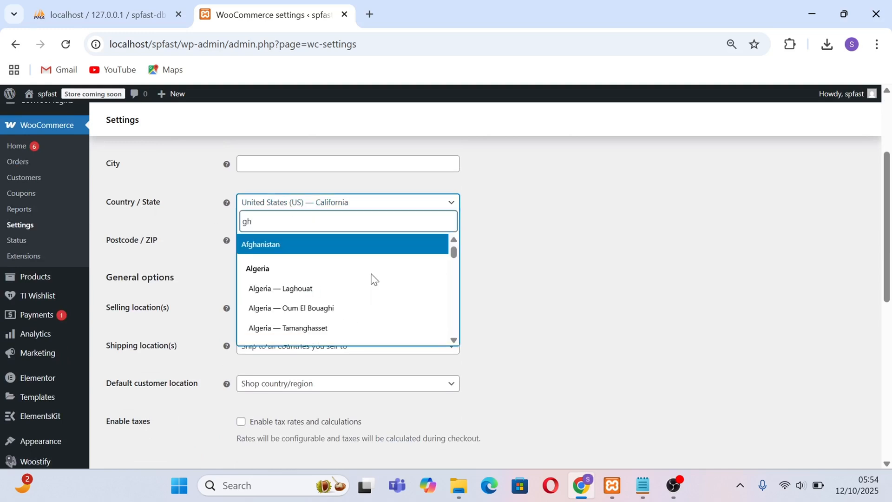
pyautogui.write('a')
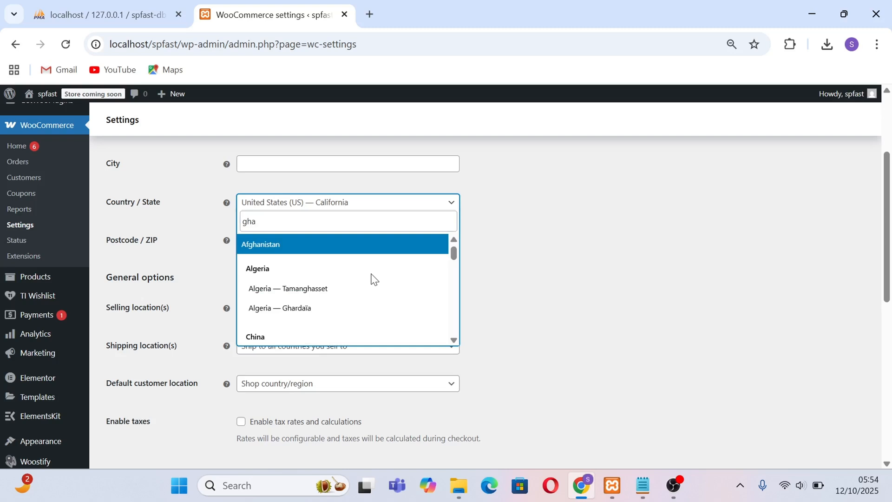
pyautogui.write('n')
pyautogui.scroll(-2, 334, 283)
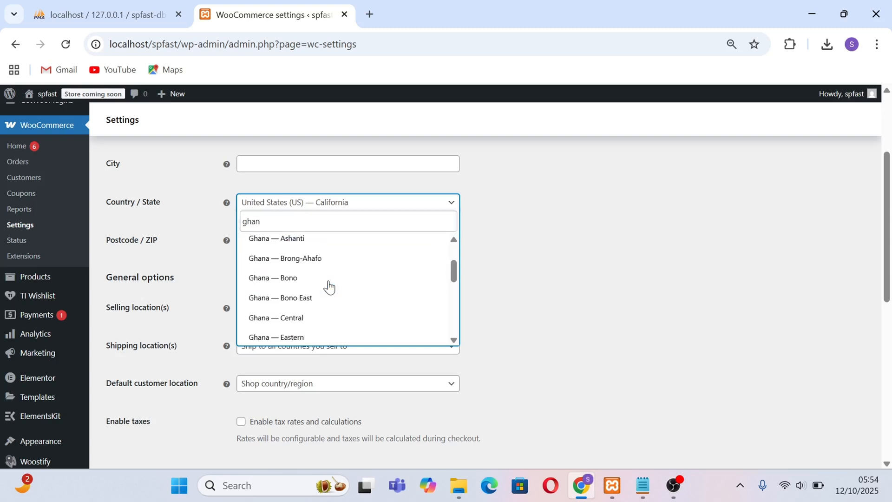
pyautogui.scroll(-2, 300, 260)
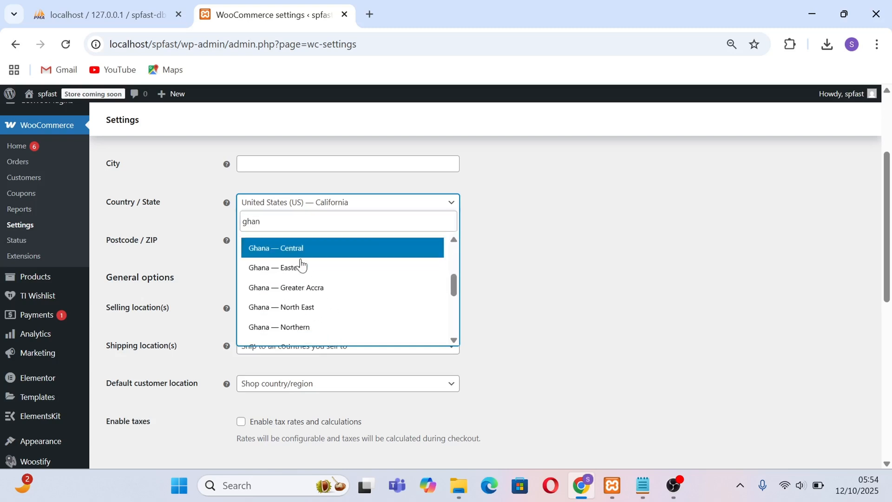
pyautogui.click(306, 286)
# - Disable the use of coupon codes in the WooCommerce general options
pyautogui.scroll(-1, 223, 291)
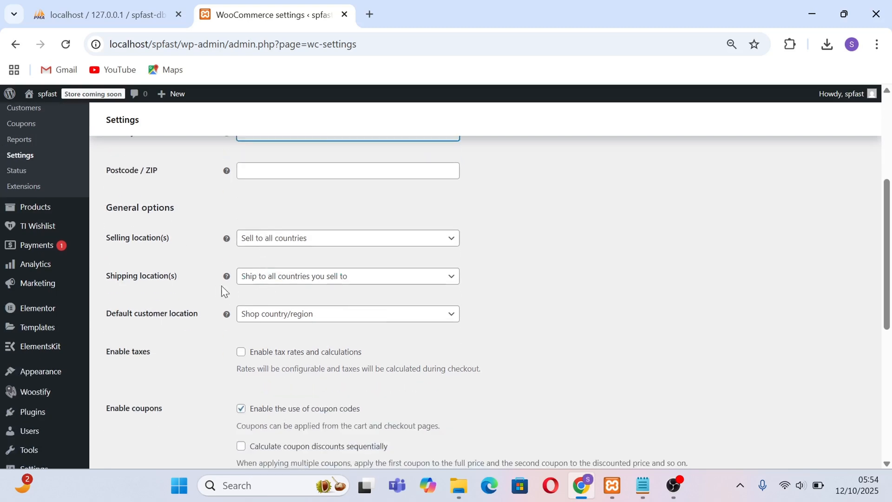
pyautogui.scroll(-1, 286, 298)
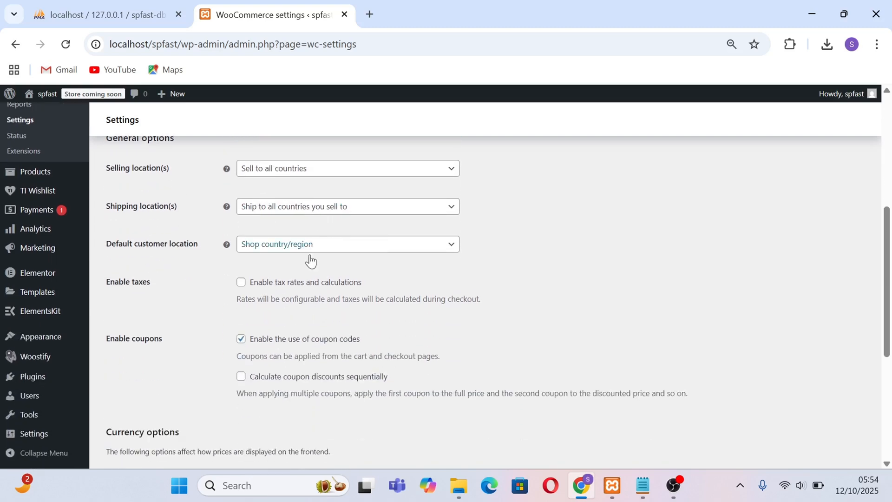
pyautogui.scroll(-1, 303, 309)
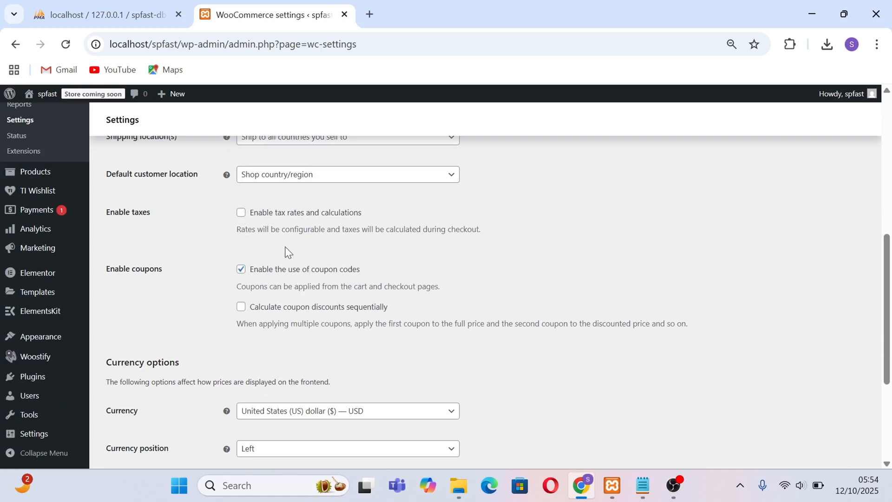
pyautogui.scroll(-1, 287, 254)
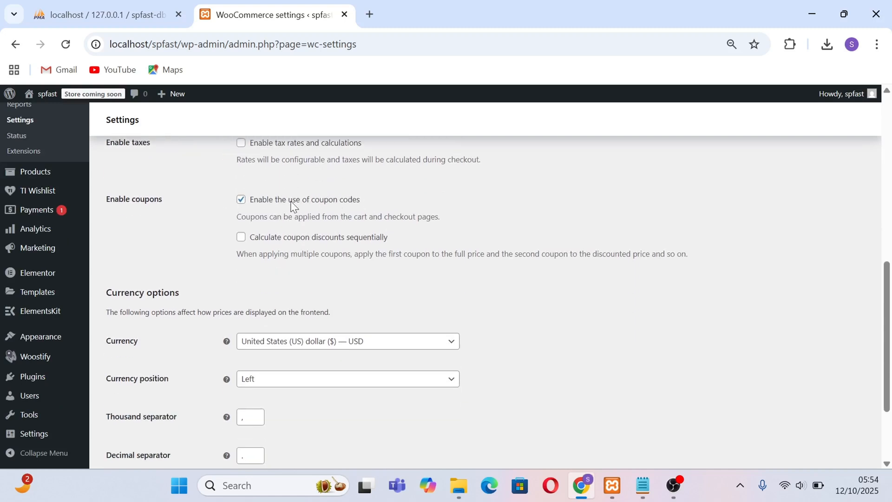
pyautogui.click(241, 198)
# - Set the store currency to Ghana cedi (₵) — GHS and save the general settings
pyautogui.scroll(-1, 329, 259)
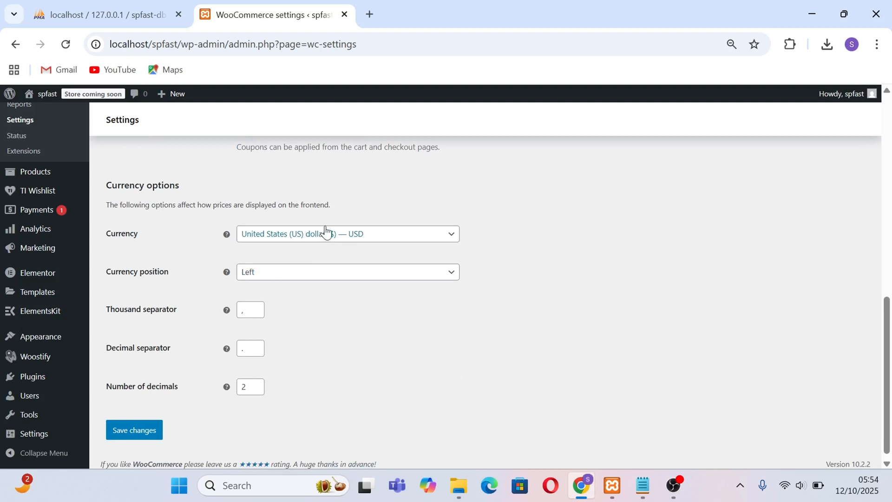
pyautogui.click(325, 232)
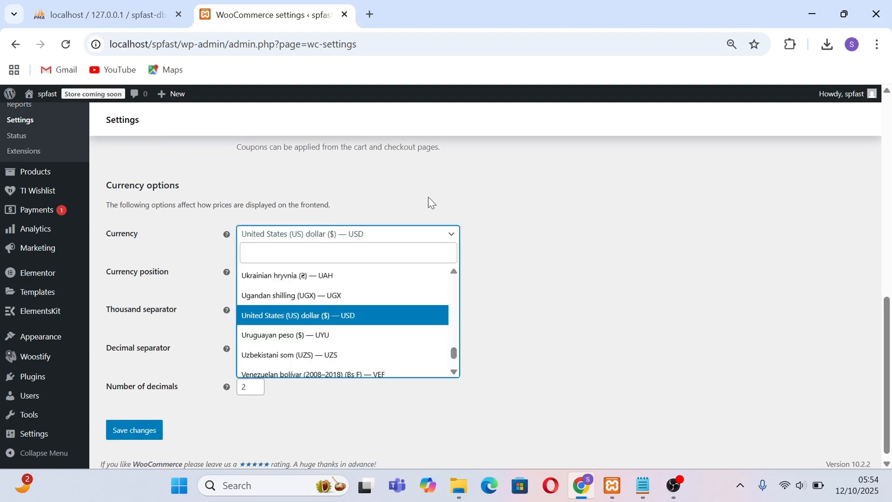
pyautogui.write('gha')
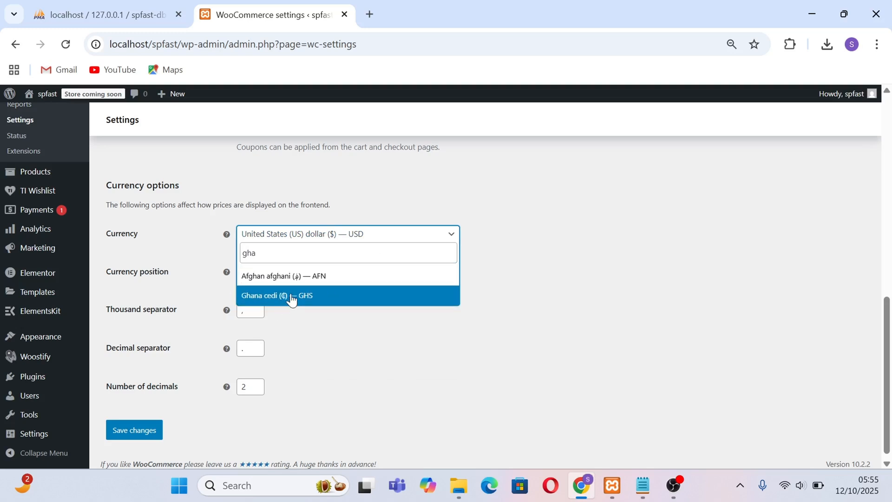
pyautogui.click(311, 296)
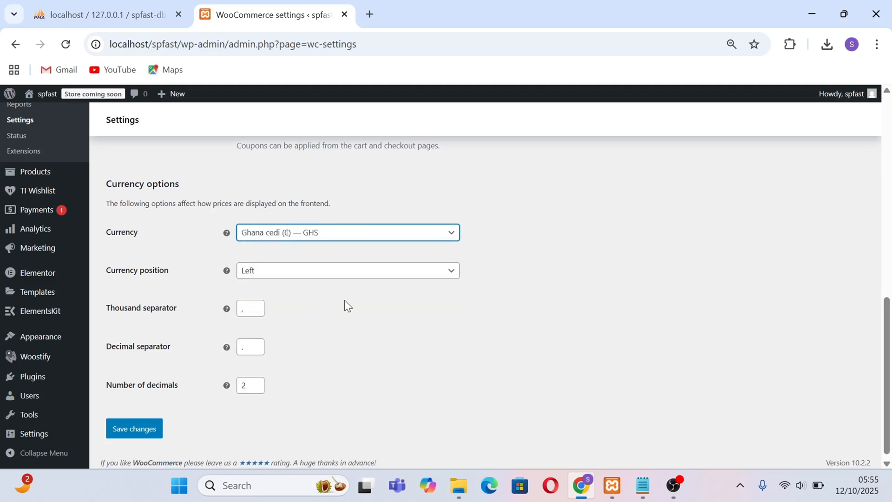
pyautogui.scroll(-1, 344, 304)
pyautogui.click(133, 434)
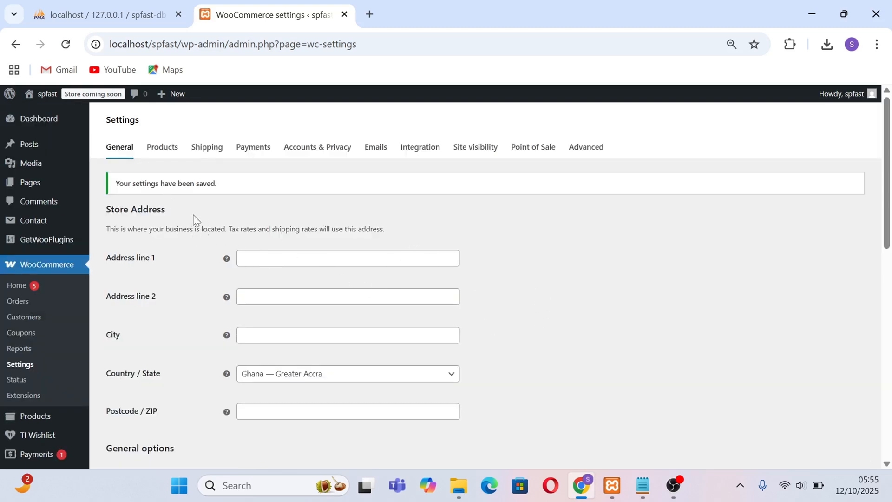
# - In the WooCommerce product settings, set the weight unit to g and the dimensions unit to cm, and save the changes
pyautogui.click(163, 148)
pyautogui.scroll(-3, 241, 225)
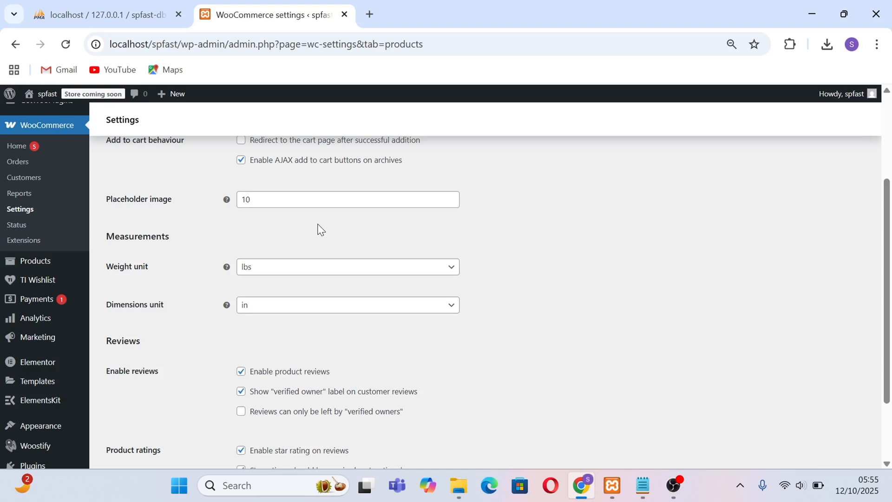
pyautogui.doubleClick(354, 274)
pyautogui.click(332, 273)
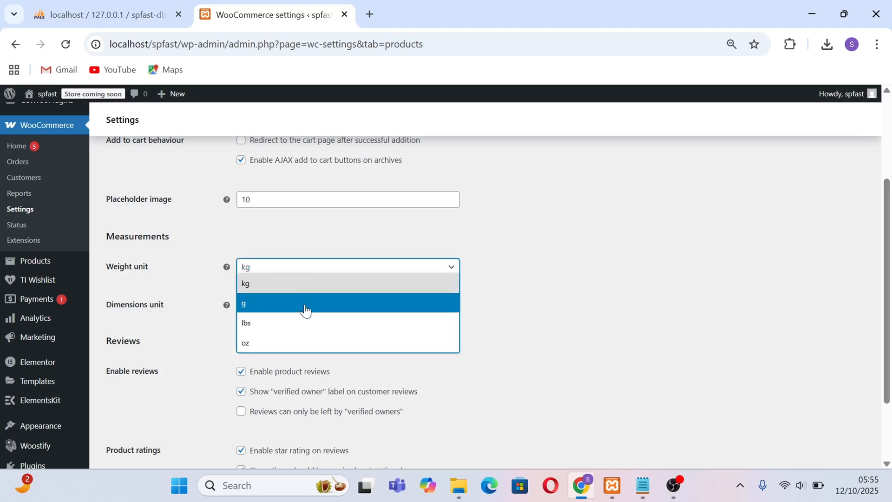
pyautogui.click(305, 307)
pyautogui.doubleClick(299, 311)
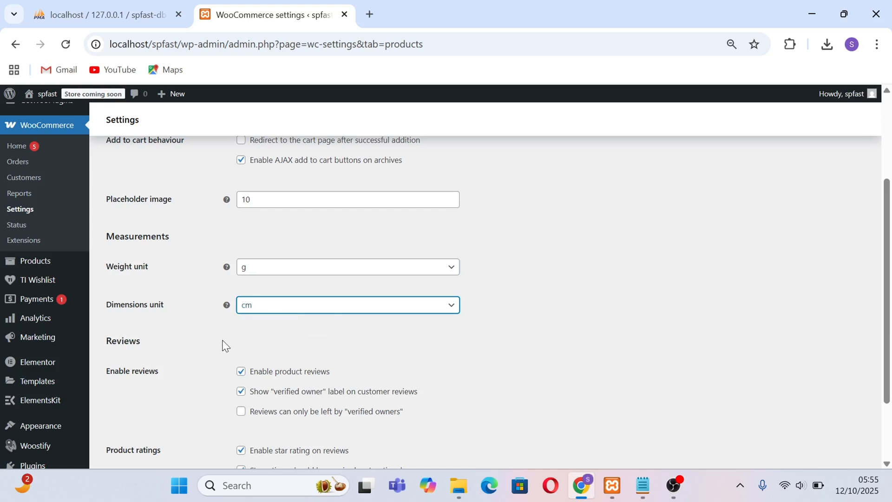
pyautogui.scroll(-2, 225, 344)
pyautogui.scroll(-1, 226, 346)
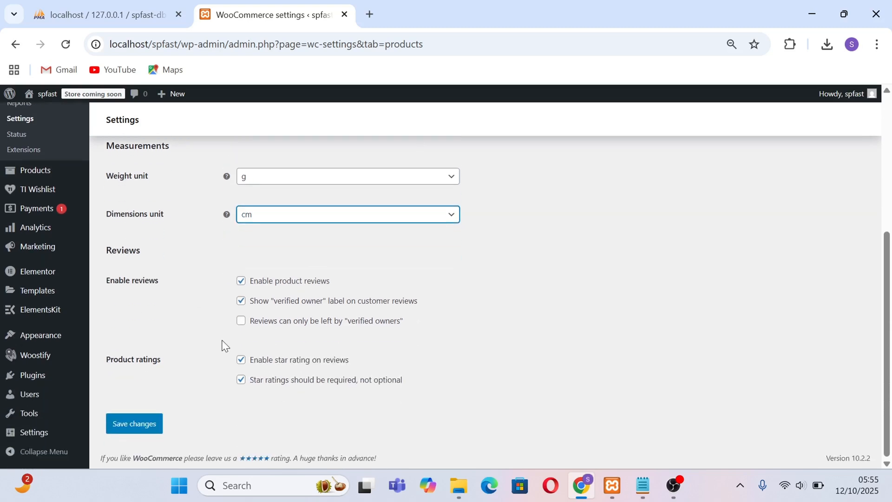
pyautogui.click(132, 426)
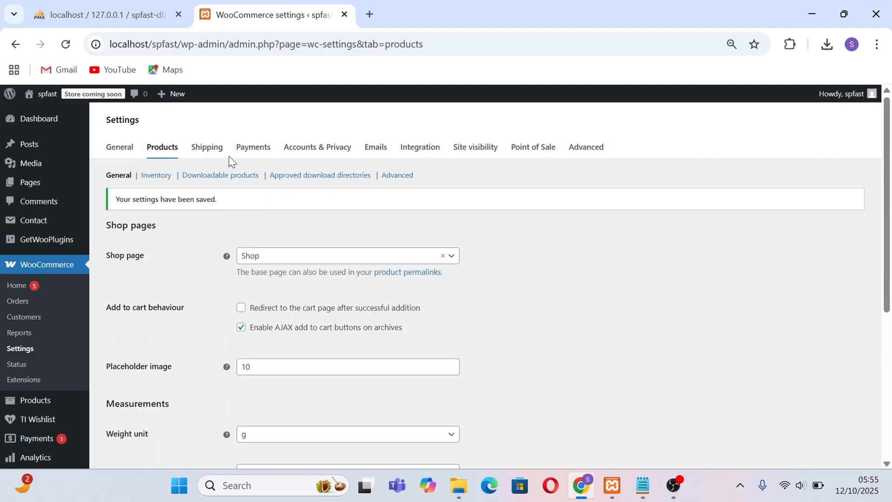
# - Enable tax rates and calculations in the WooCommerce general options and save the settings
pyautogui.click(122, 147)
pyautogui.scroll(-2, 277, 254)
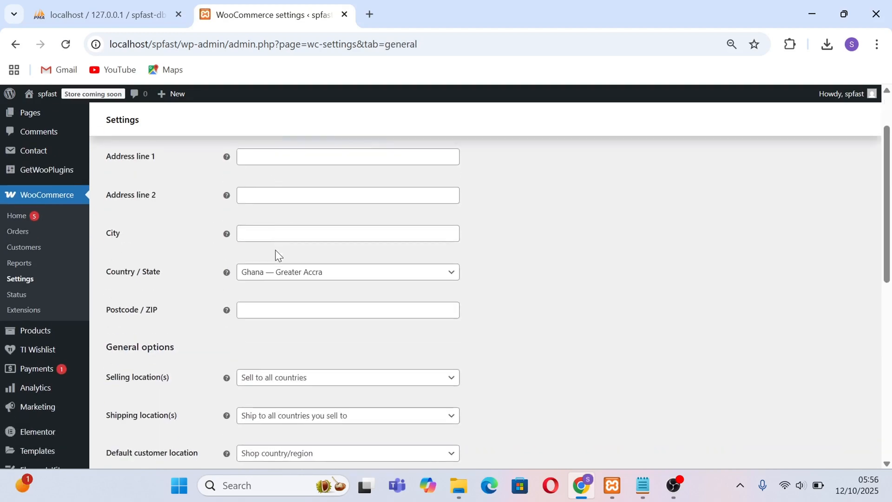
pyautogui.scroll(2, 277, 255)
pyautogui.scroll(-6, 169, 175)
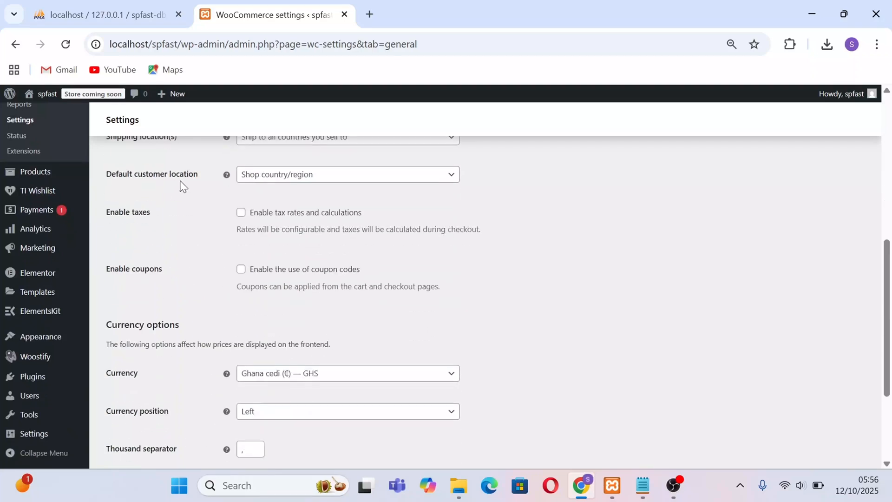
pyautogui.scroll(1, 181, 186)
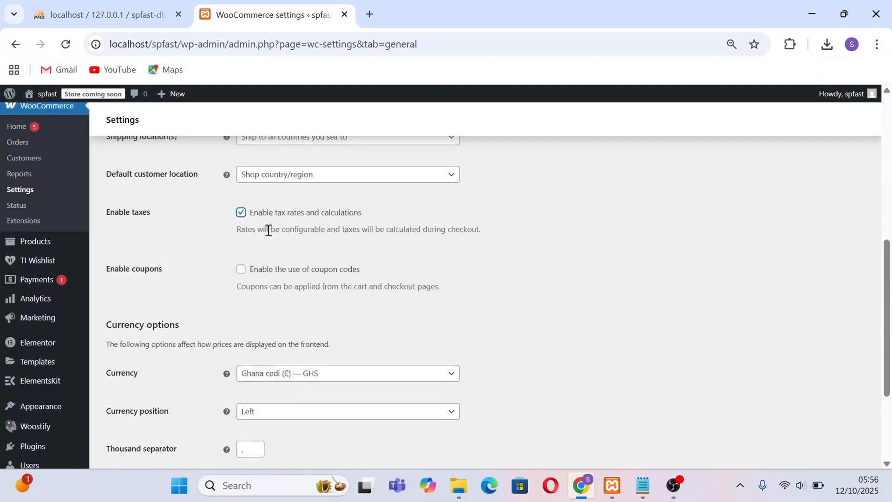
pyautogui.scroll(-3, 268, 230)
pyautogui.click(133, 424)
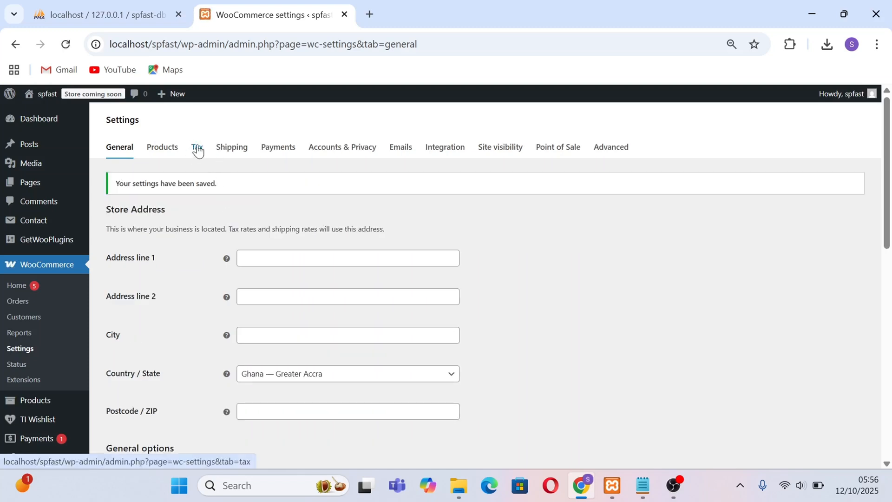
# - Add VAT 10% and VAT 15% as additional tax classes in the WooCommerce tax options and save the changes
pyautogui.click(197, 147)
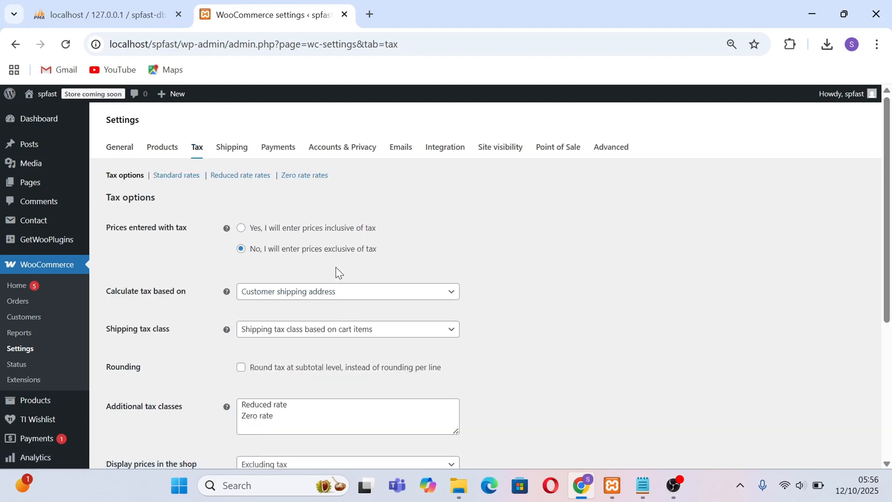
pyautogui.scroll(-3, 335, 273)
pyautogui.scroll(2, 337, 268)
pyautogui.scroll(-3, 336, 265)
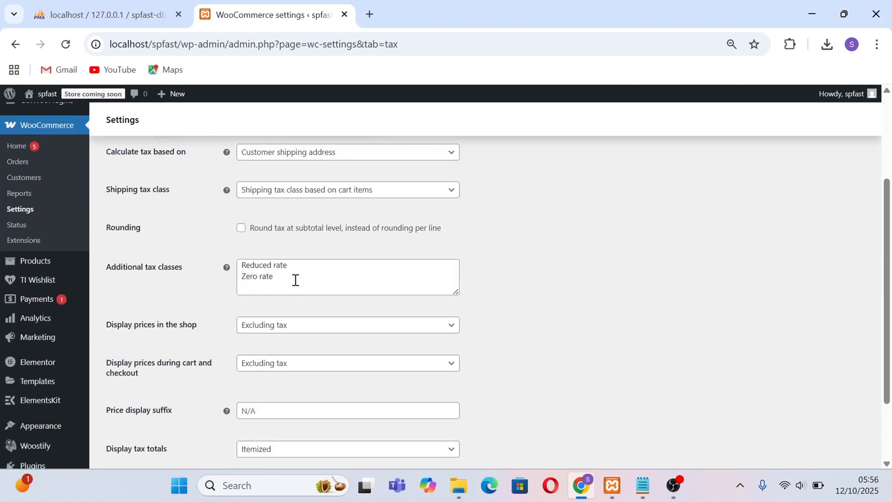
pyautogui.scroll(2, 309, 259)
pyautogui.scroll(-2, 310, 260)
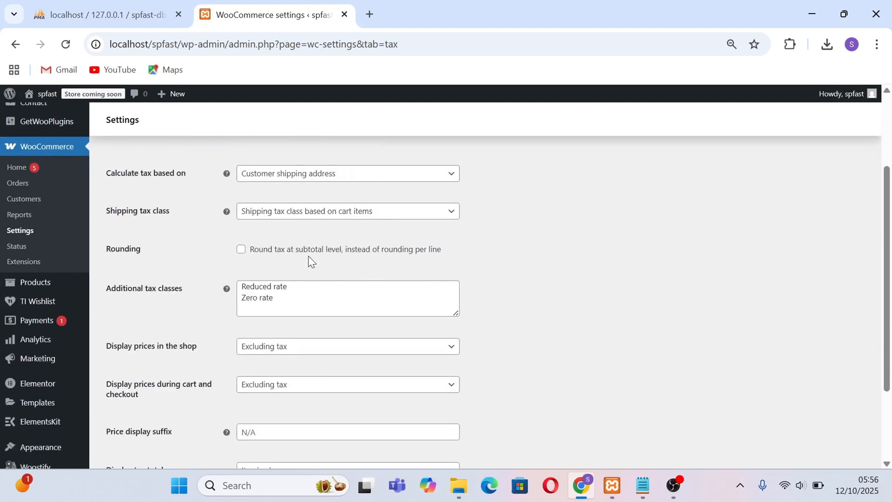
pyautogui.click(286, 283)
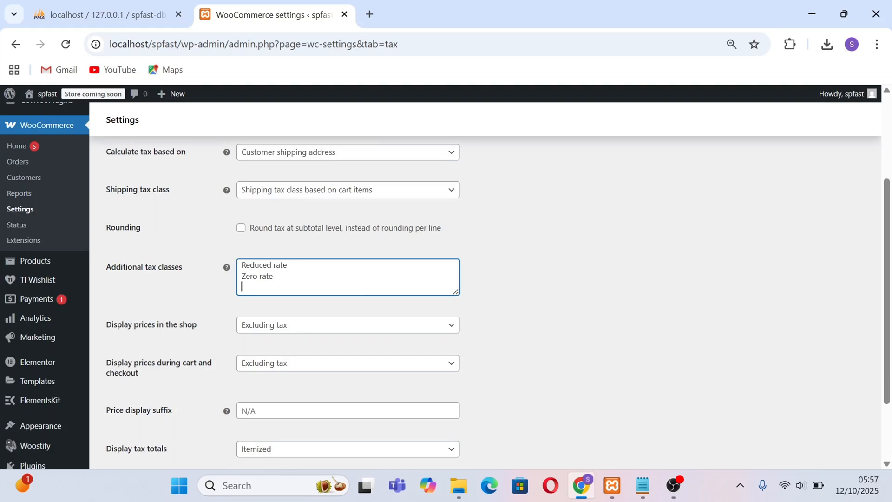
pyautogui.press('Return')
pyautogui.write('VAT 1')
pyautogui.press('Return')
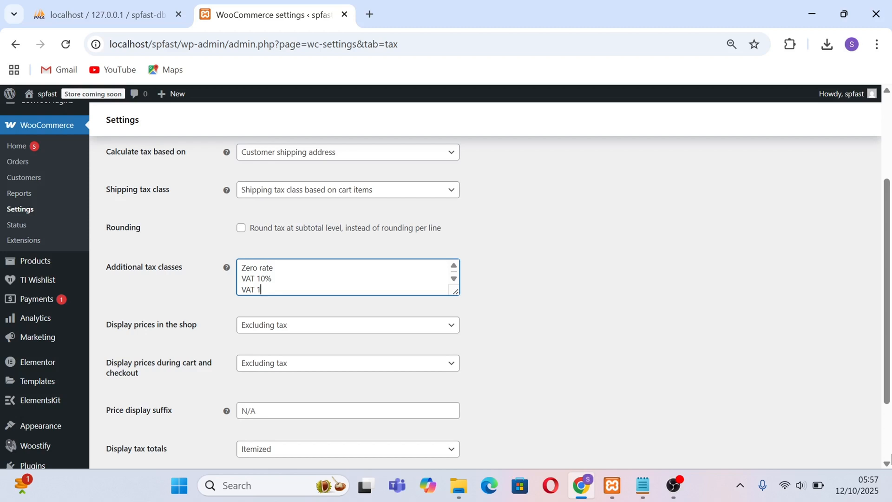
pyautogui.write('VAT 15%')
pyautogui.scroll(-2, 667, 224)
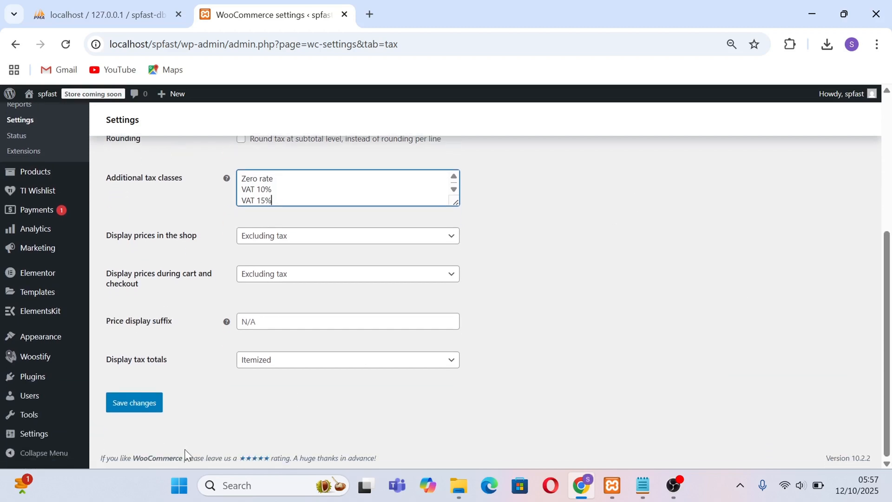
pyautogui.click(129, 409)
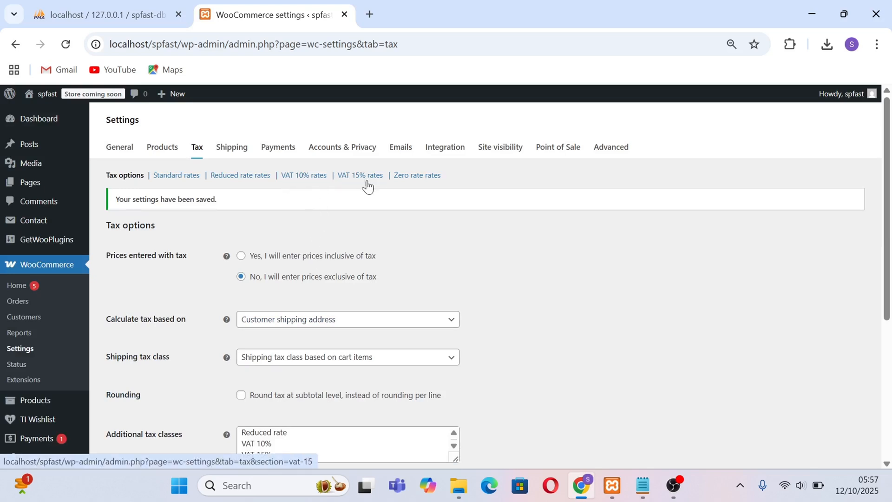
# - Insert a row in the VAT 10% tax rates with country code GH and a rate of 10%
pyautogui.click(305, 180)
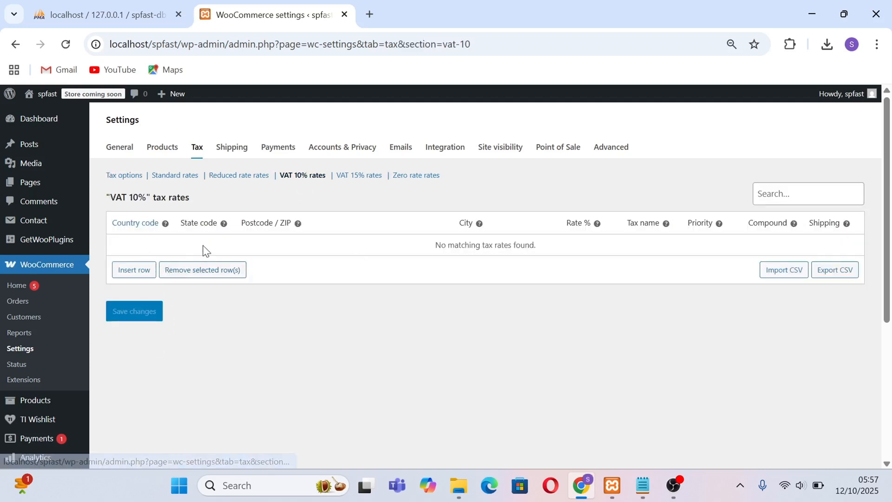
pyautogui.click(129, 275)
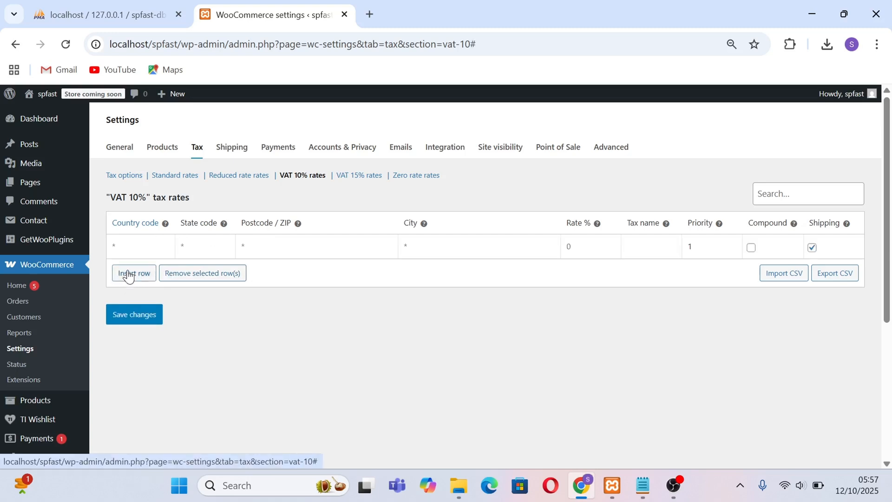
pyautogui.click(136, 244)
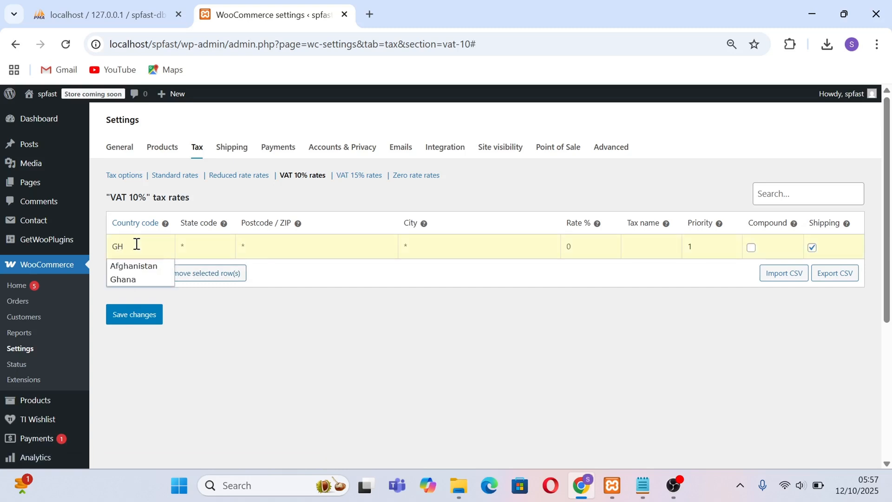
pyautogui.click(125, 278)
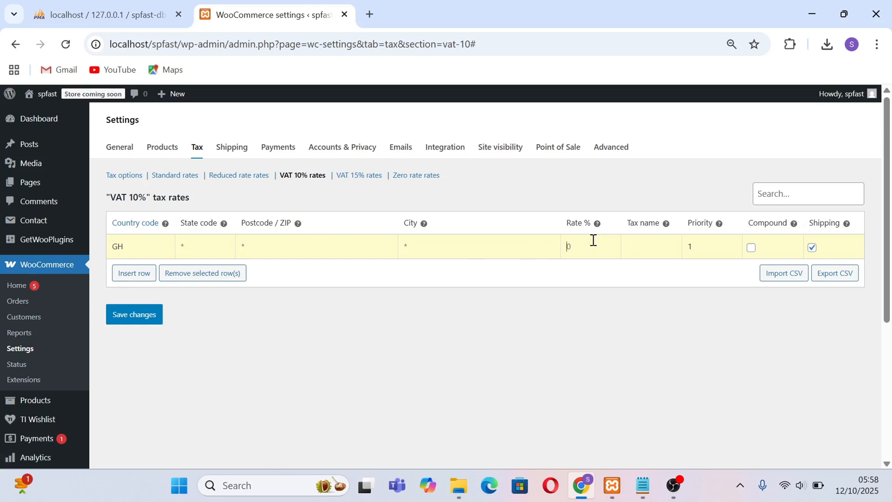
pyautogui.write('10')
# - Name the Ghana tax rate VAT 10%, exclude shipping from it, and save the tax rates
pyautogui.moveTo(110, 194); pyautogui.dragTo(144, 193)
pyautogui.hotkey('ctrl', 'c')
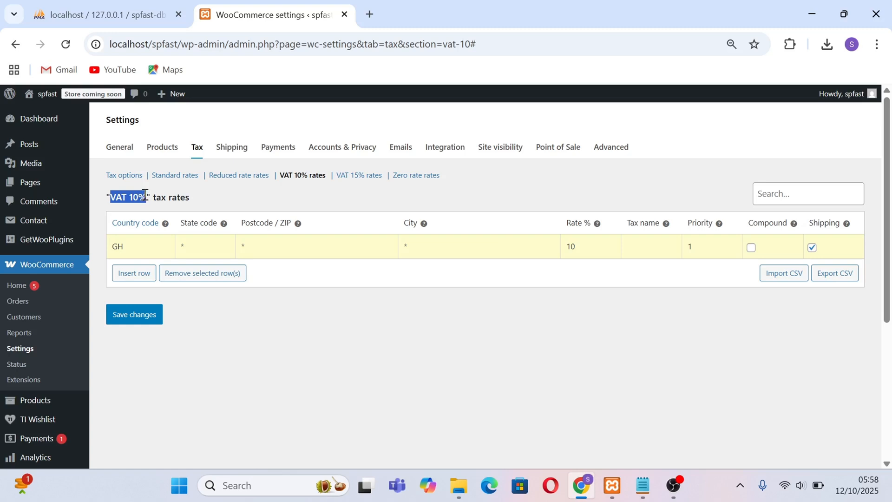
pyautogui.click(647, 245)
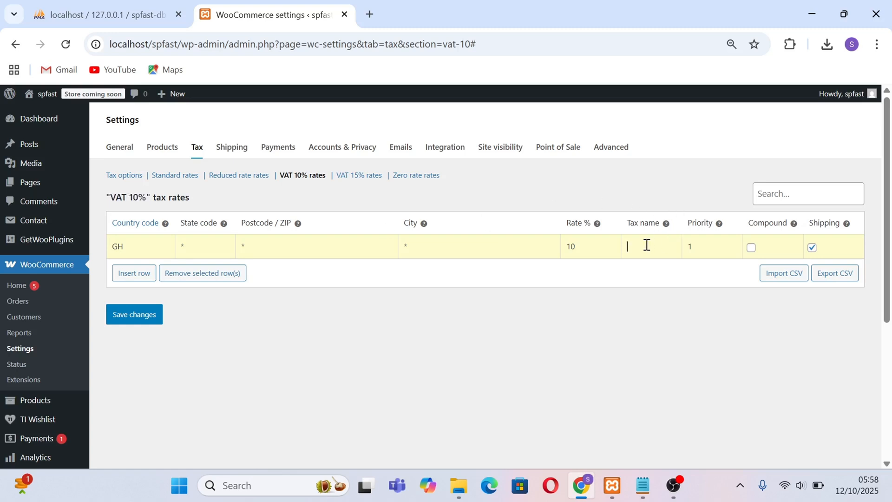
pyautogui.hotkey('ctrl', 'v')
pyautogui.click(812, 250)
pyautogui.click(125, 320)
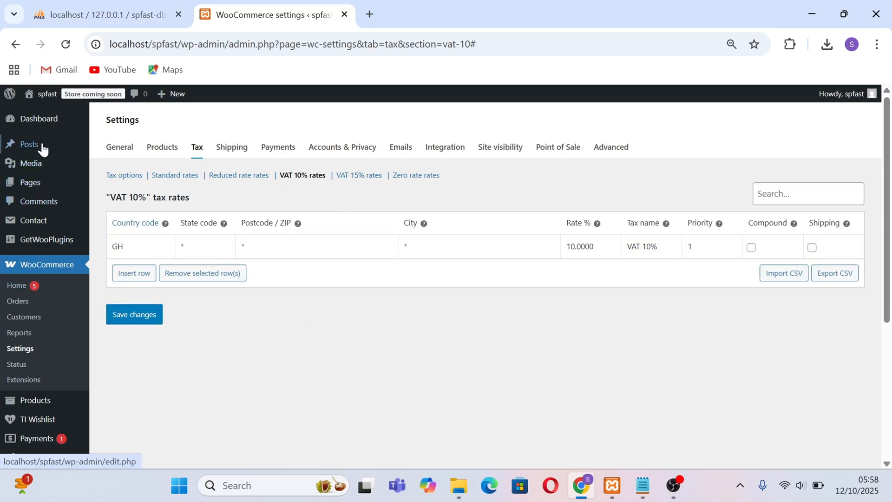
# - Permanently delete the trashed post from the Posts trash
pyautogui.click(37, 119)
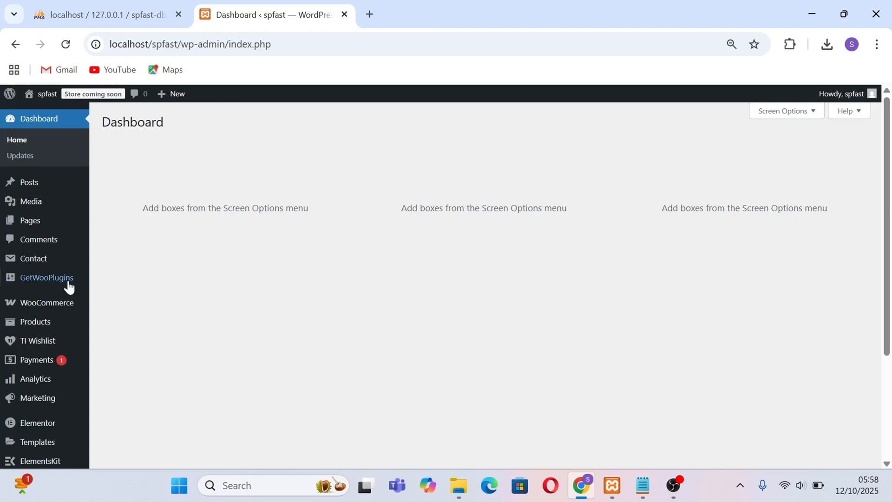
pyautogui.moveTo(30, 185)
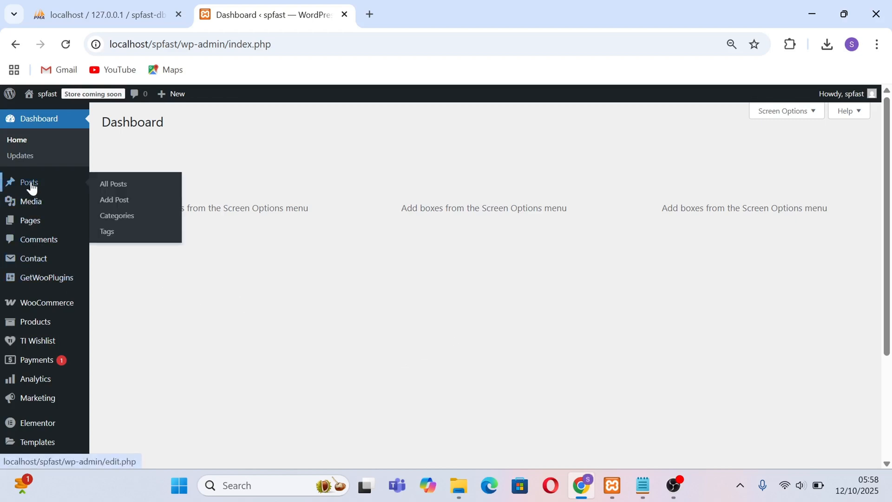
pyautogui.click(115, 190)
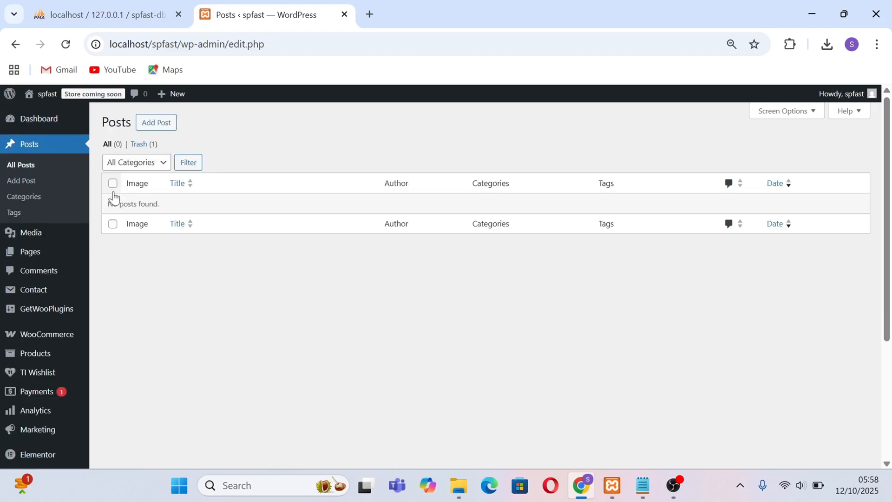
pyautogui.click(142, 147)
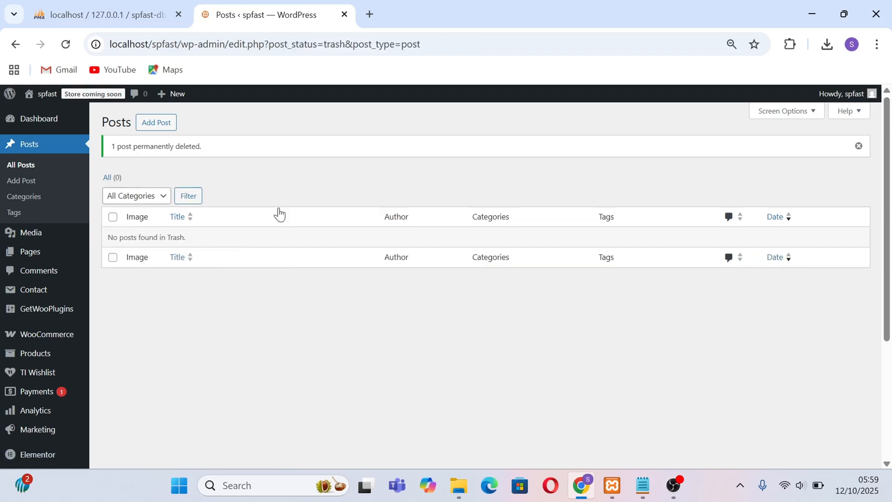
# - Examine the list of all site pages, including their published and draft status
pyautogui.moveTo(31, 257)
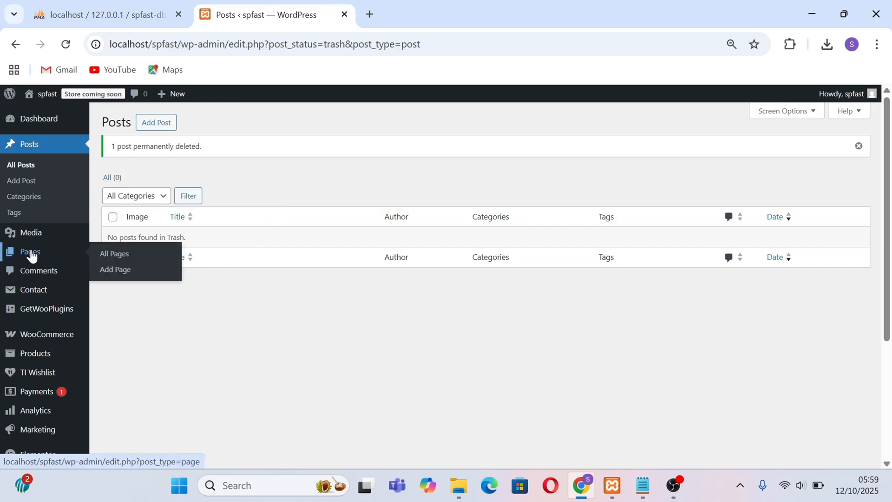
pyautogui.click(131, 255)
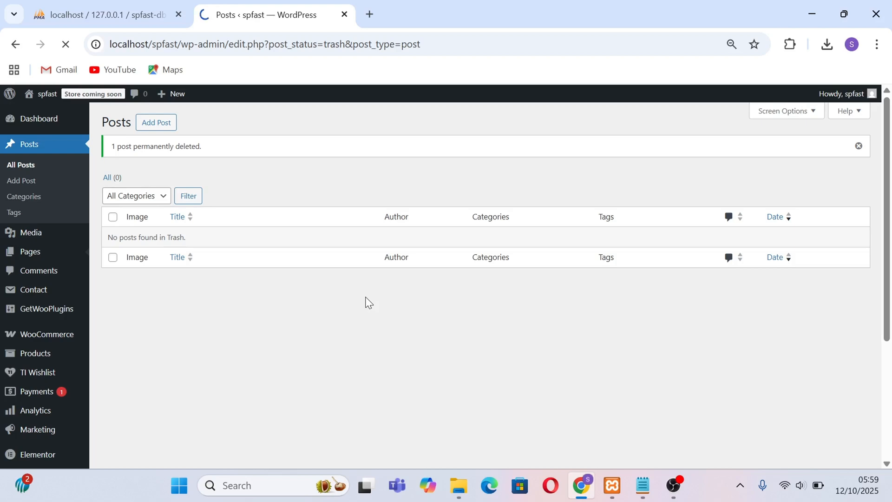
pyautogui.scroll(-3, 368, 302)
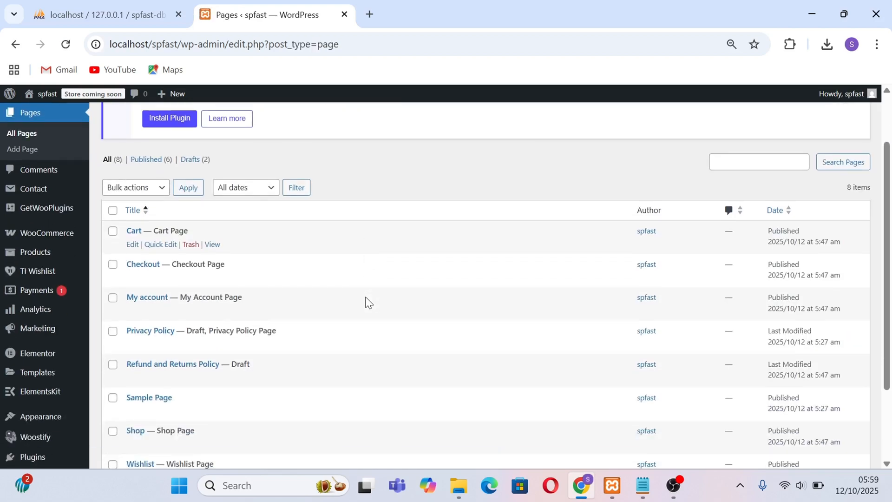
pyautogui.scroll(-2, 368, 302)
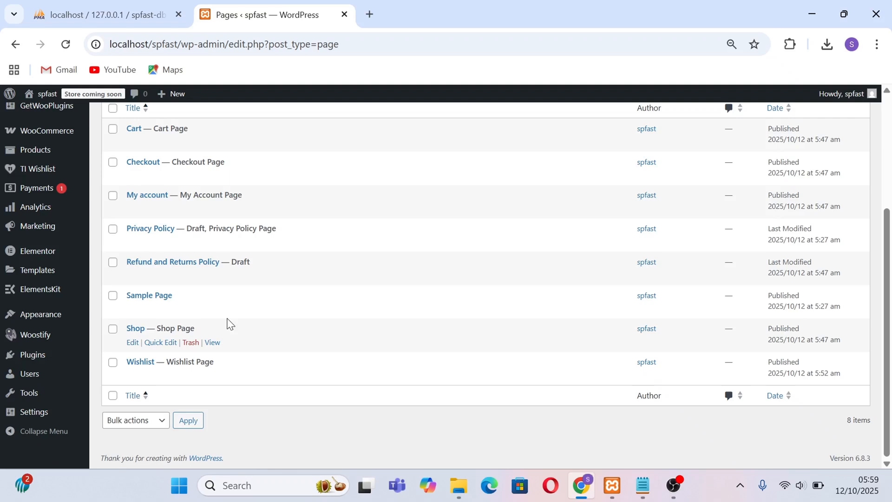
pyautogui.scroll(3, 228, 323)
pyautogui.scroll(-1, 231, 279)
pyautogui.scroll(-1, 214, 290)
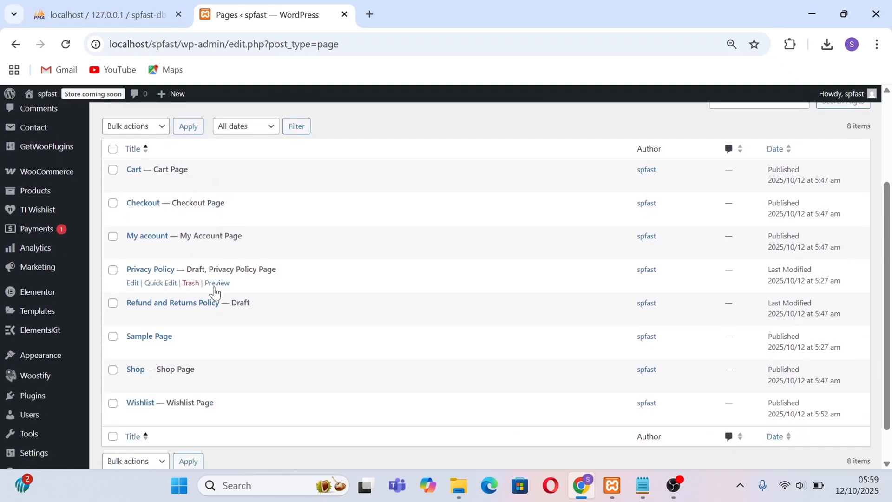
pyautogui.scroll(-1, 213, 390)
pyautogui.scroll(2, 229, 207)
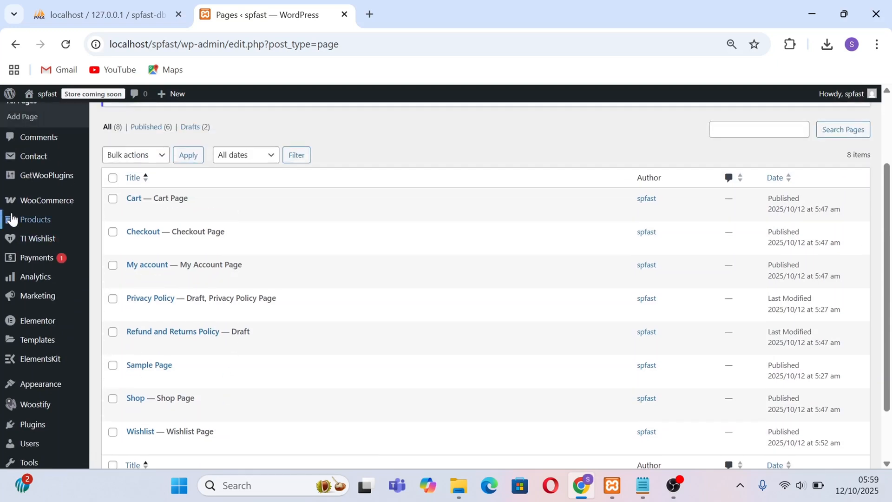
pyautogui.scroll(2, 14, 218)
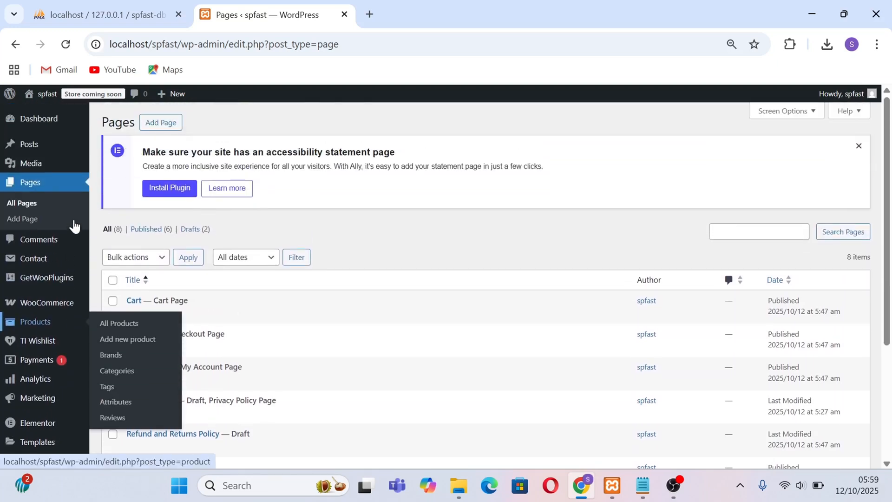
# - Set the store's site visibility to Live, save the change, and return to the dashboard
pyautogui.click(37, 123)
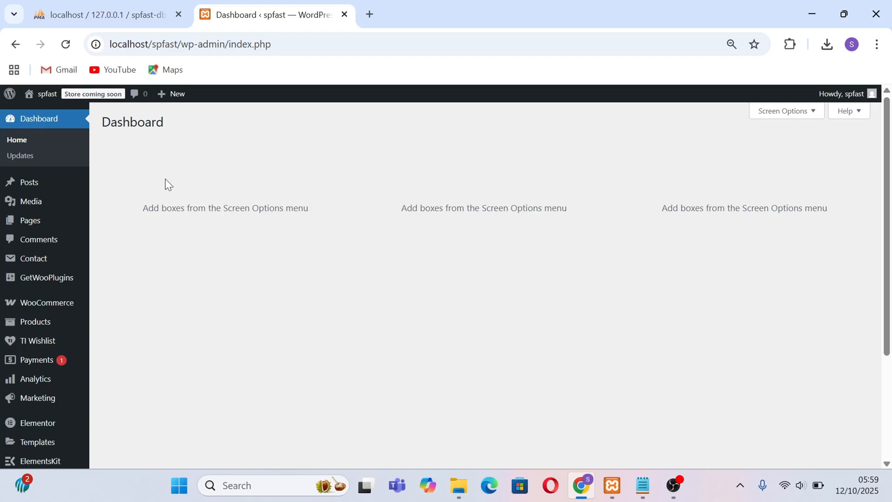
pyautogui.click(83, 96)
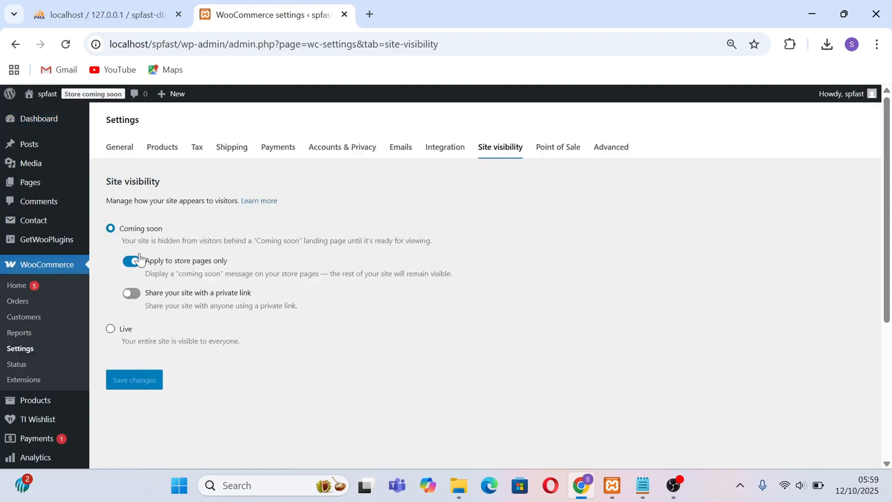
pyautogui.click(111, 330)
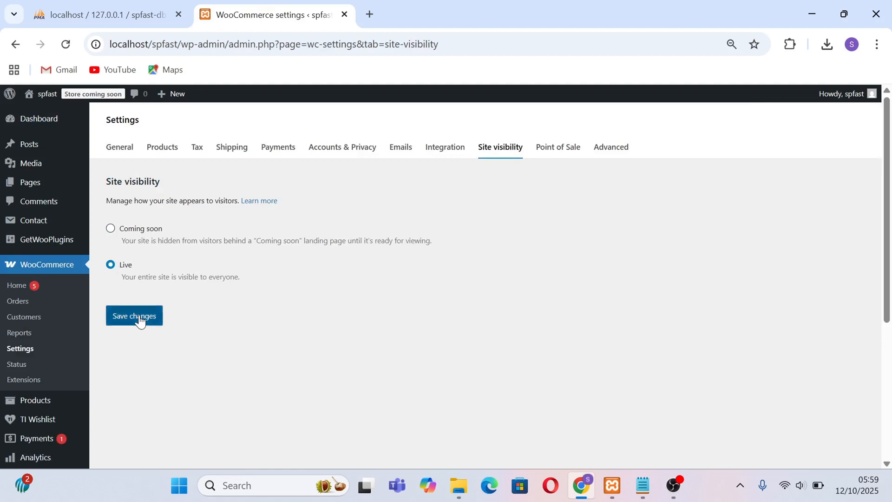
pyautogui.click(139, 319)
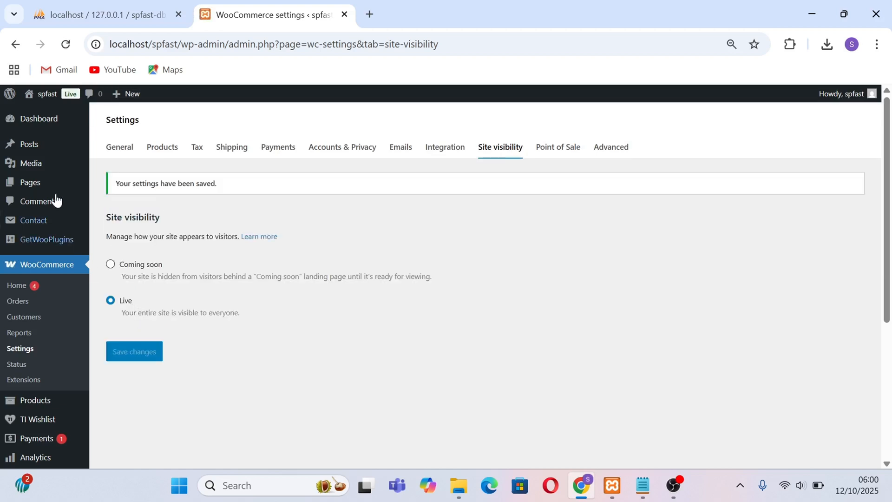
pyautogui.click(39, 120)
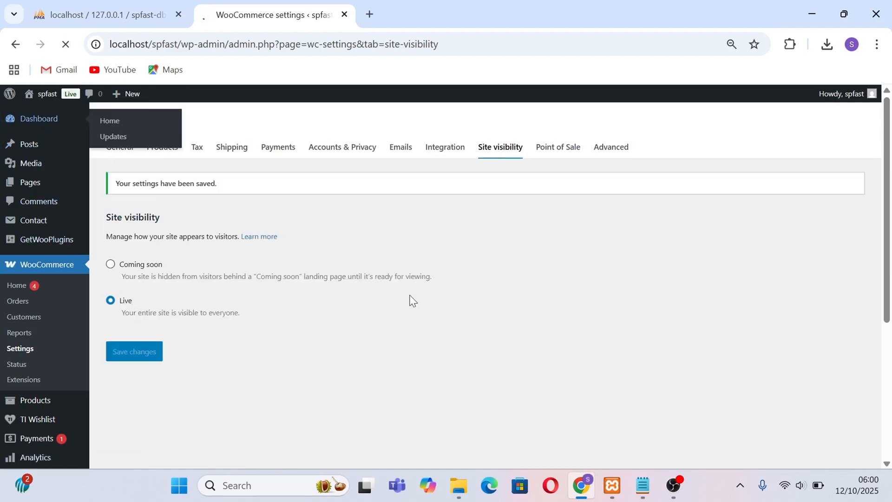